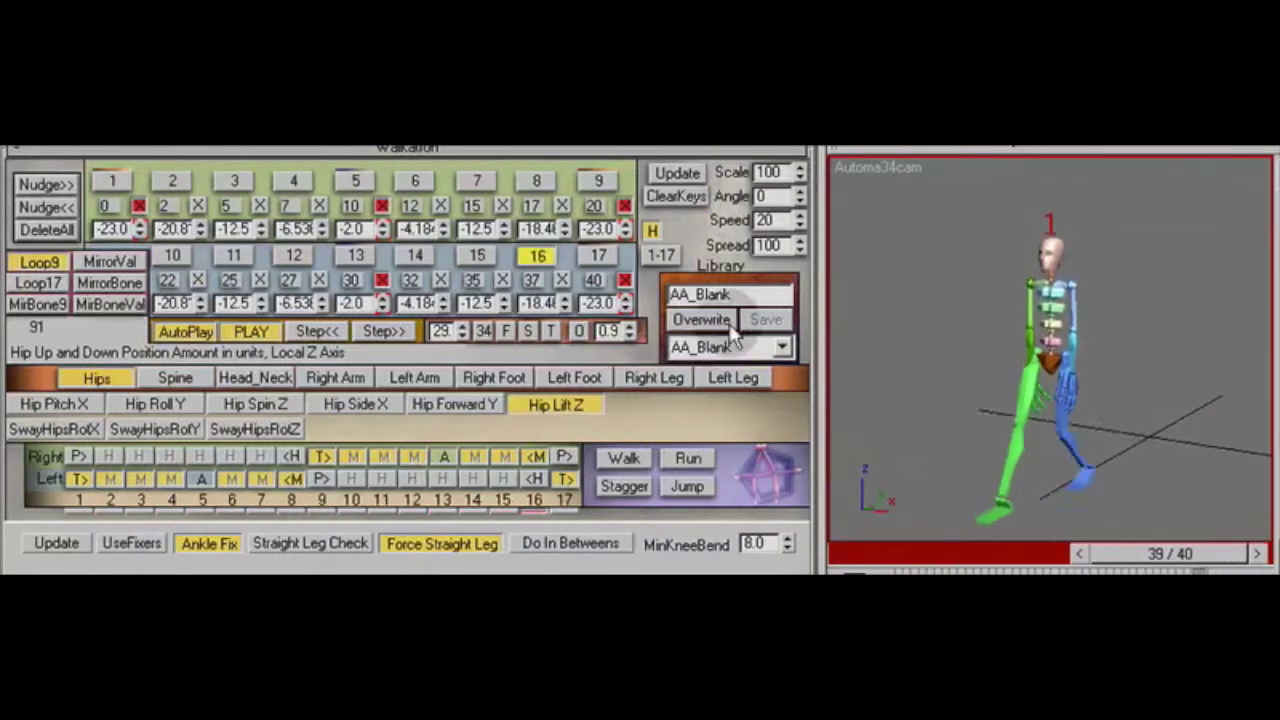
Set the walk Angle to 29 and hold the figure at pose 9
{"action": "left_click_drag", "start_coordinate": [801, 198], "coordinate": [801, 194]}
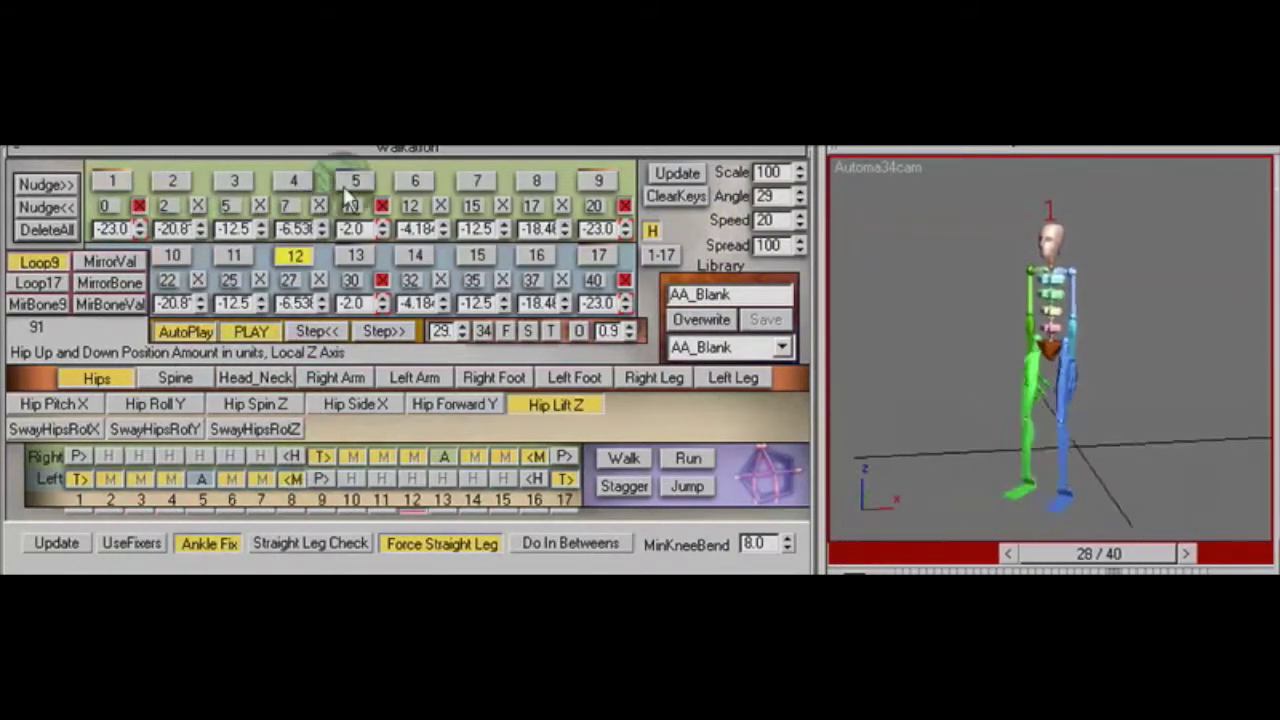
{"action": "left_click", "coordinate": [597, 184]}
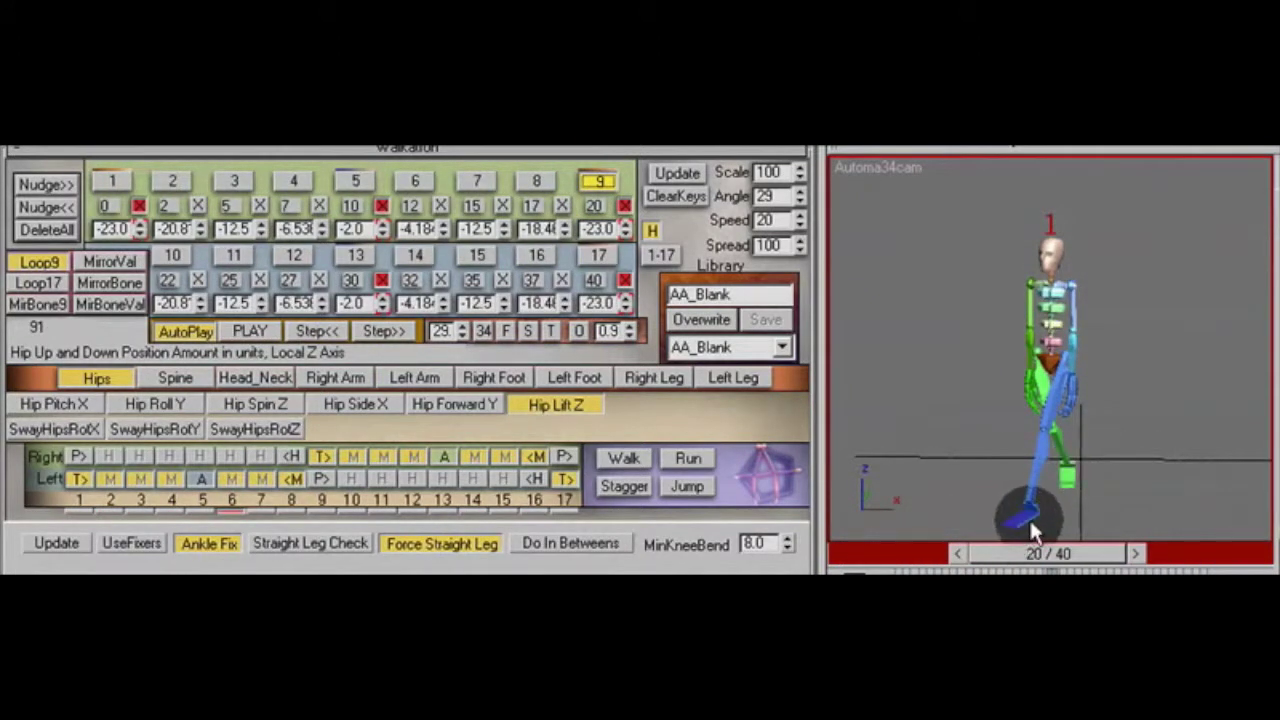
Show the helpers and trajectories, inspect the curved walk path in the top and three-quarter views, and hide them again with playback running
{"action": "left_click", "coordinate": [651, 231]}
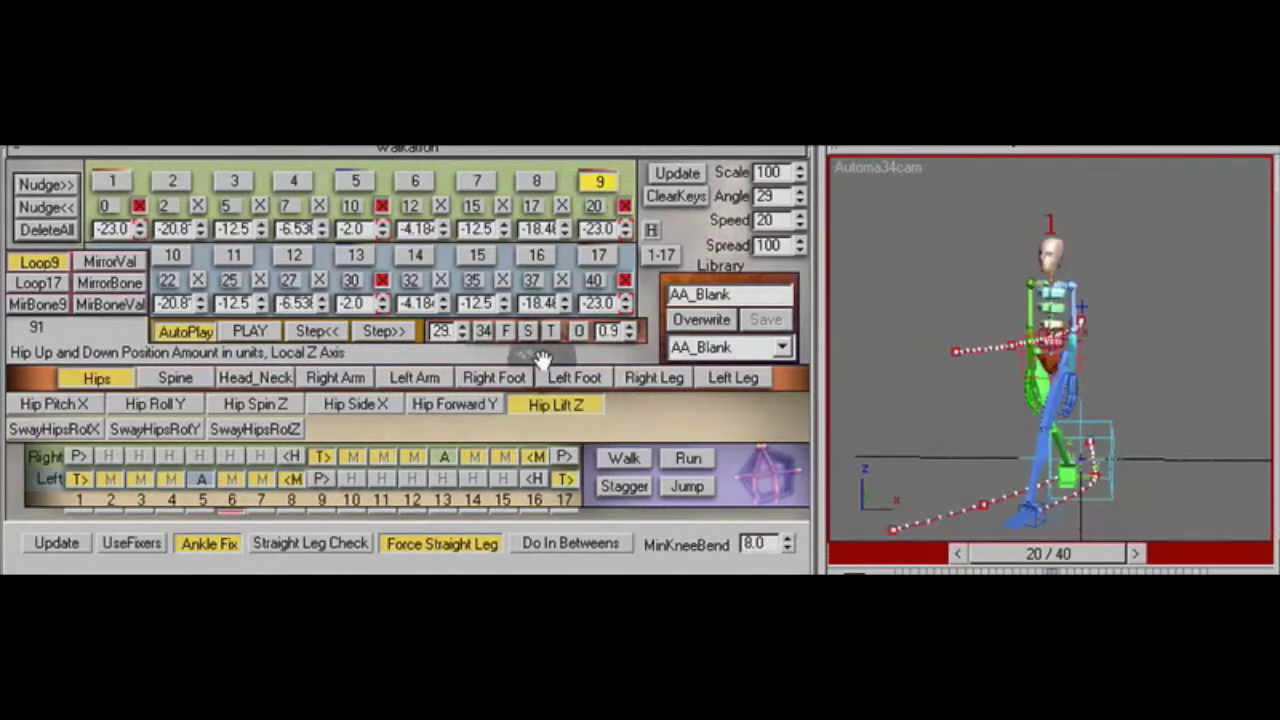
{"action": "left_click", "coordinate": [551, 331]}
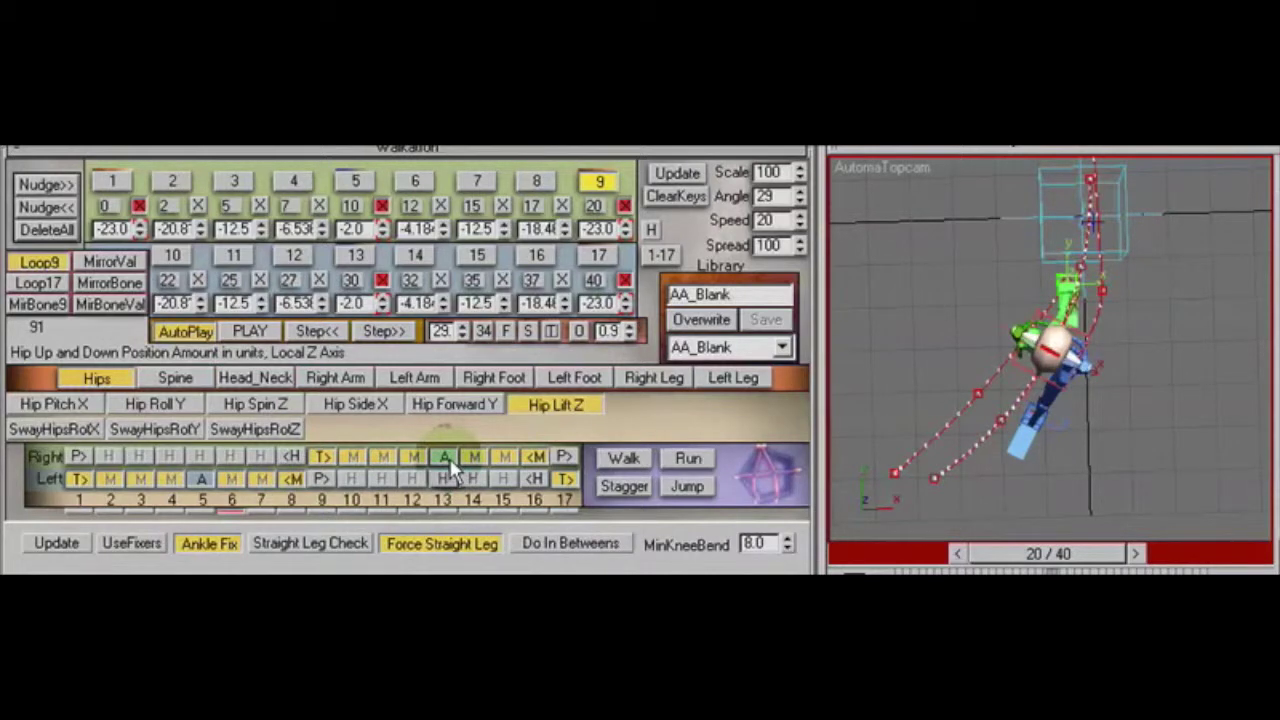
{"action": "left_click", "coordinate": [482, 331]}
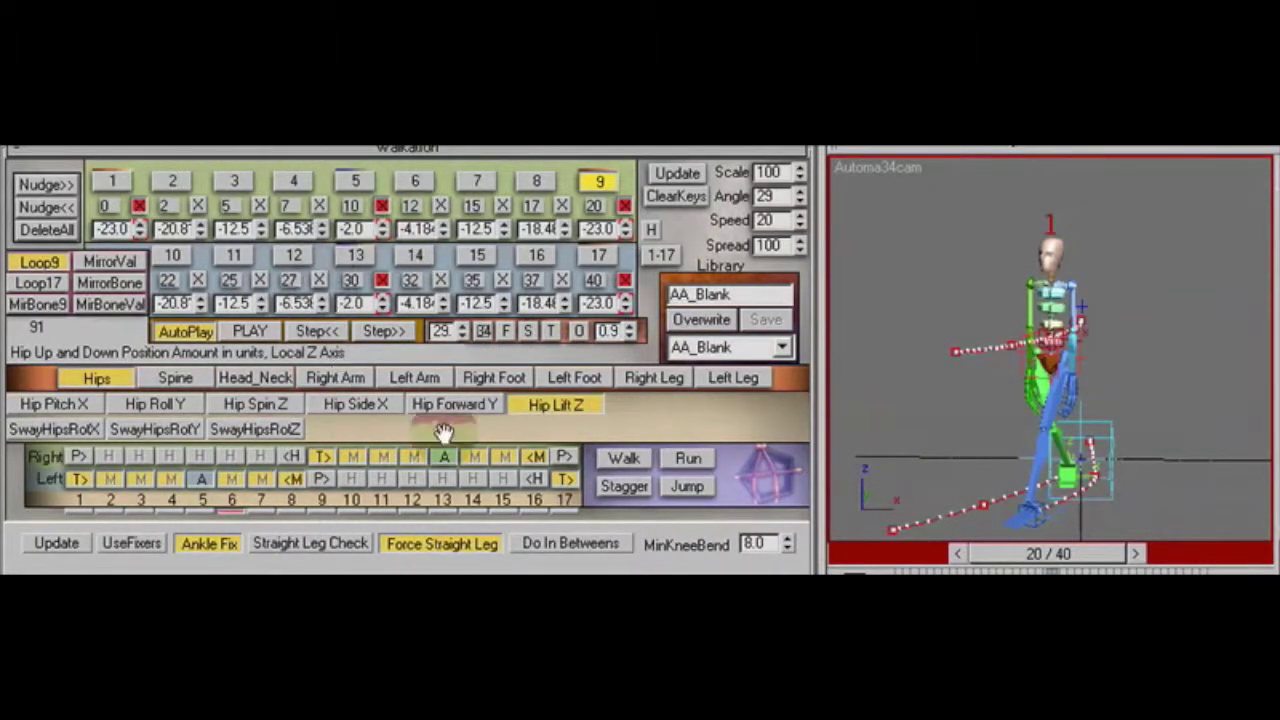
{"action": "left_click", "coordinate": [262, 333]}
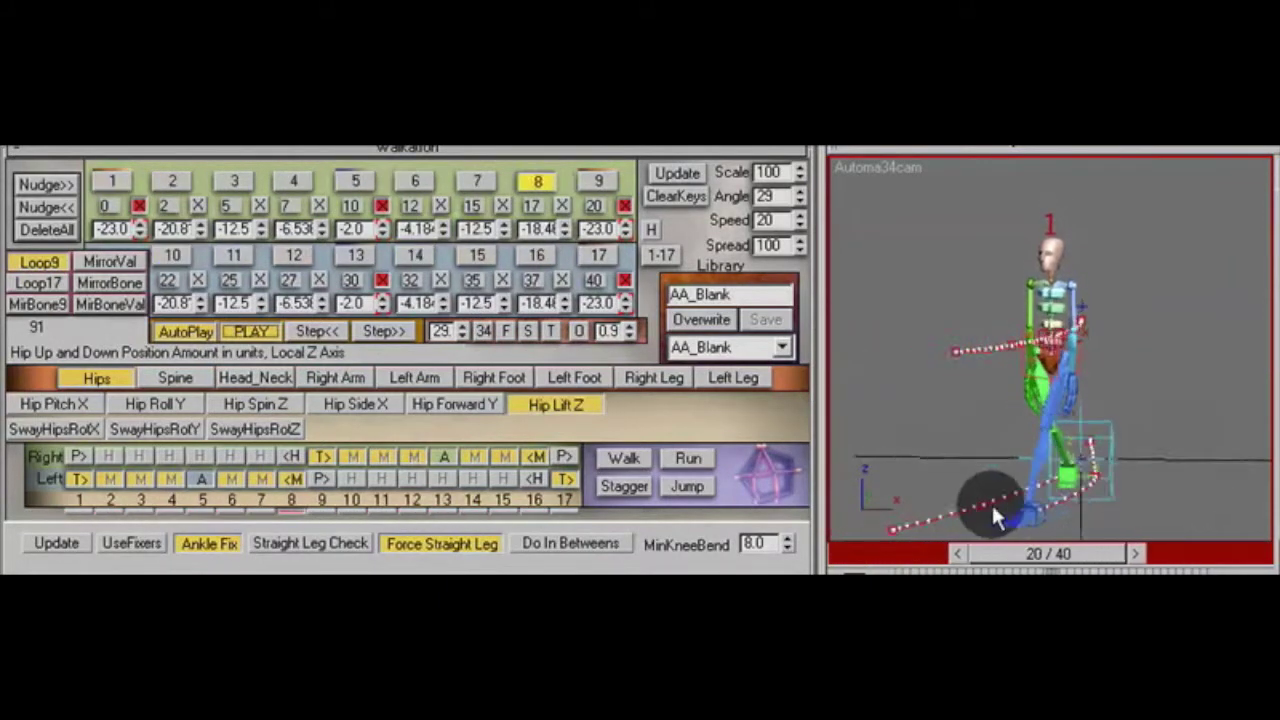
{"action": "left_click", "coordinate": [651, 230]}
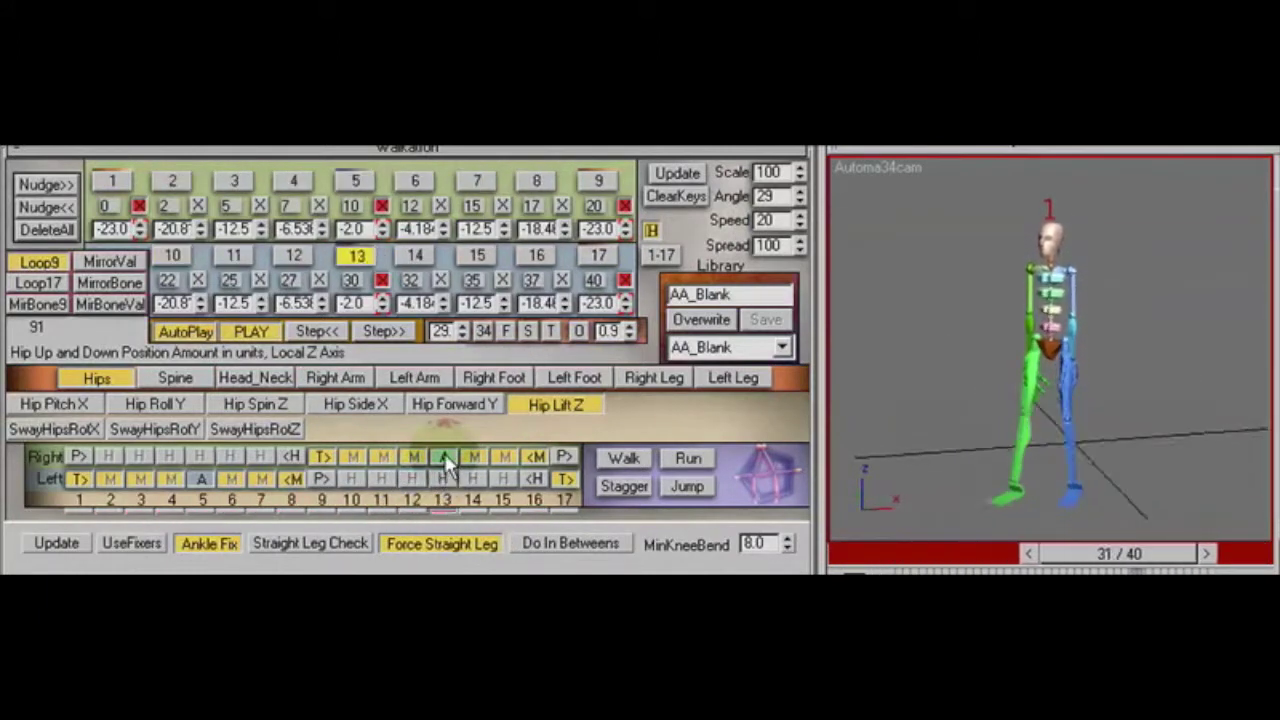
Set the right foot's MFootLift at pose 13 to 68
{"action": "left_click", "coordinate": [493, 378]}
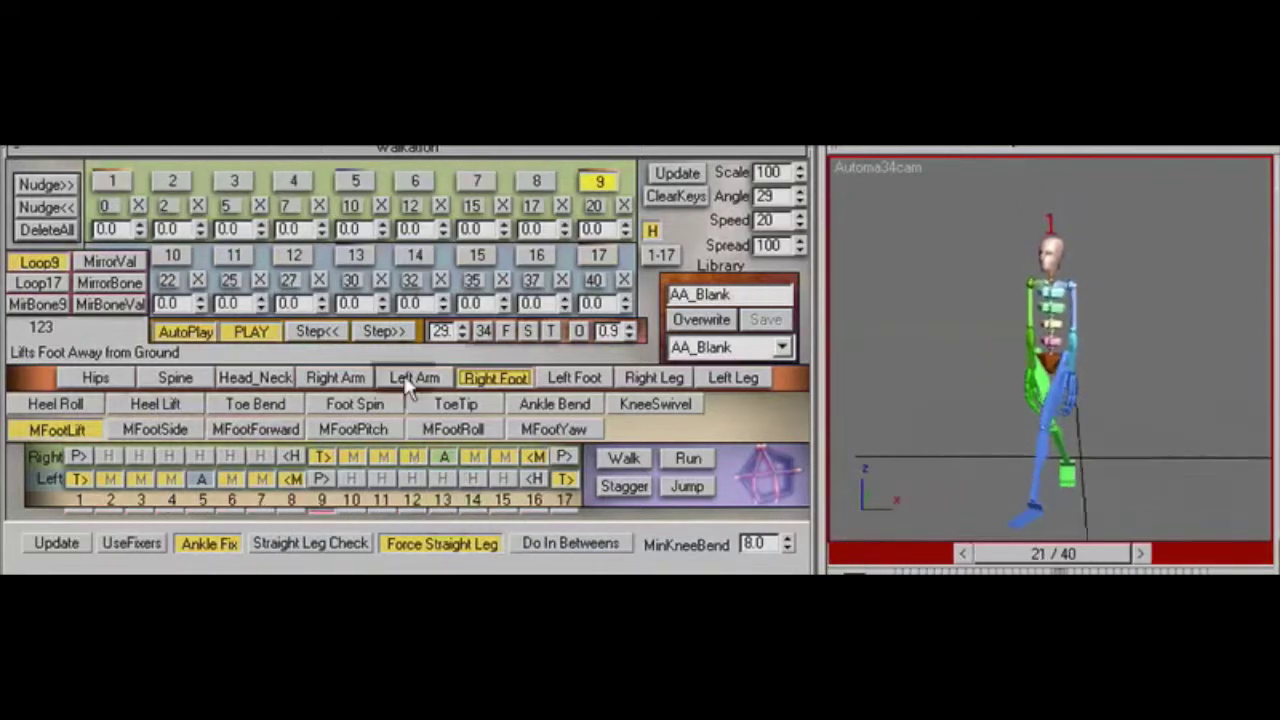
{"action": "left_click", "coordinate": [364, 256]}
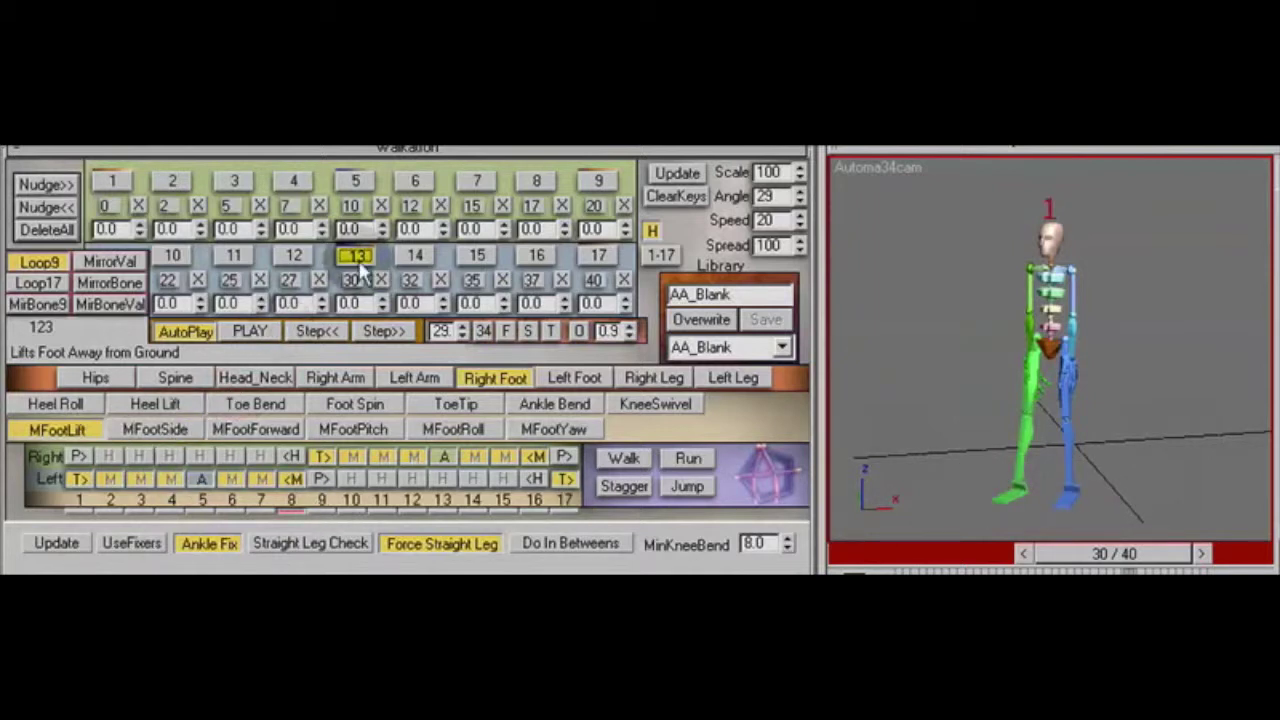
{"action": "left_click_drag", "start_coordinate": [385, 300], "coordinate": [383, 208]}
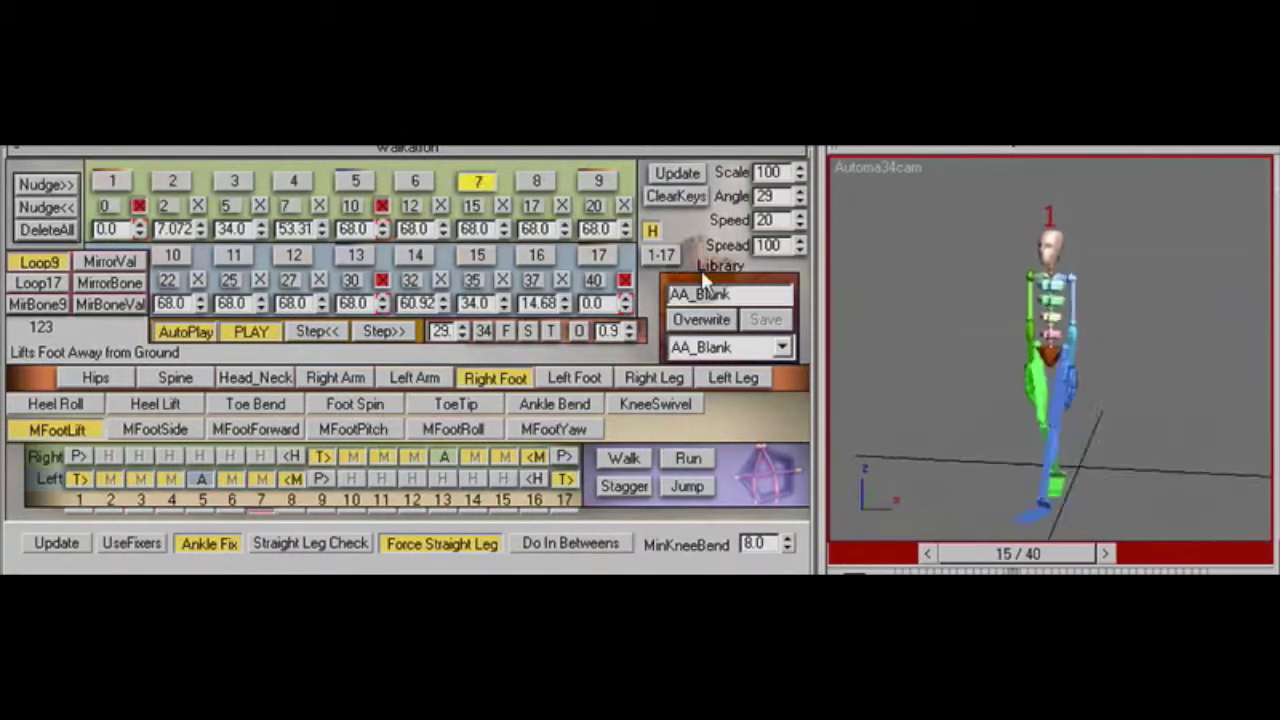
Hold the figure at pose 5 and set the left foot's MFootLift there to 85
{"action": "left_click", "coordinate": [660, 257]}
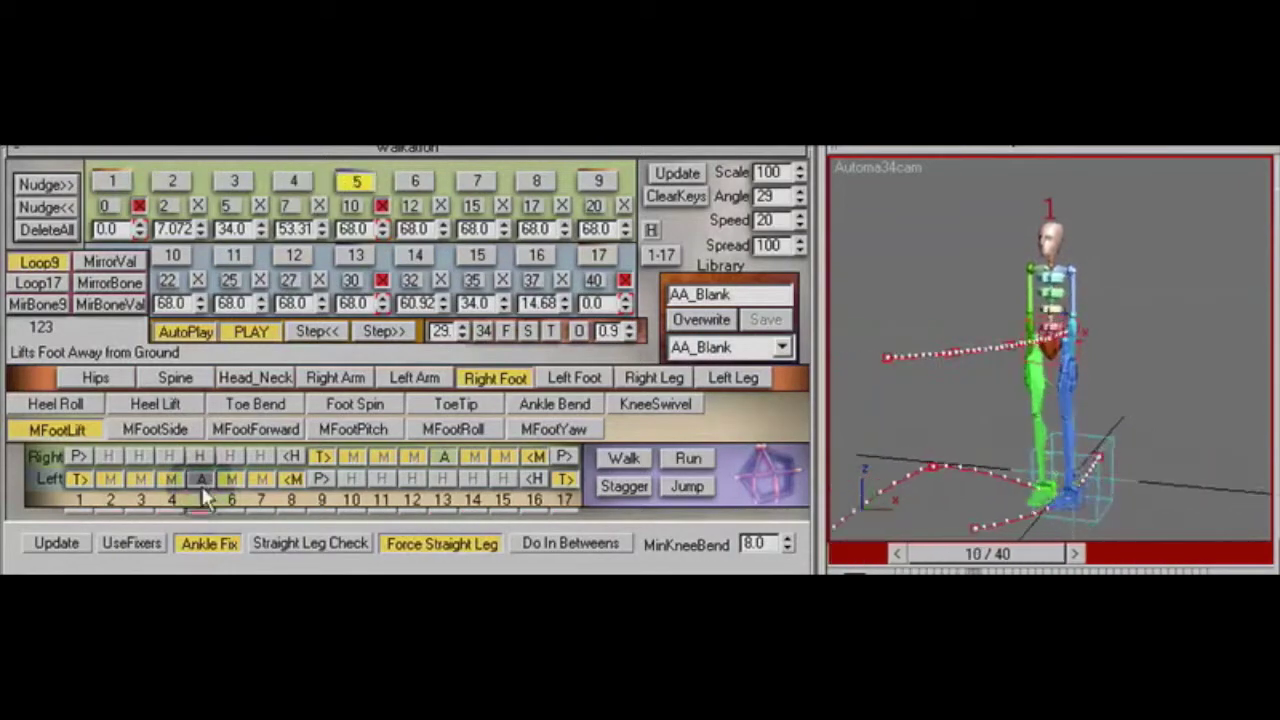
{"action": "left_click", "coordinate": [357, 183]}
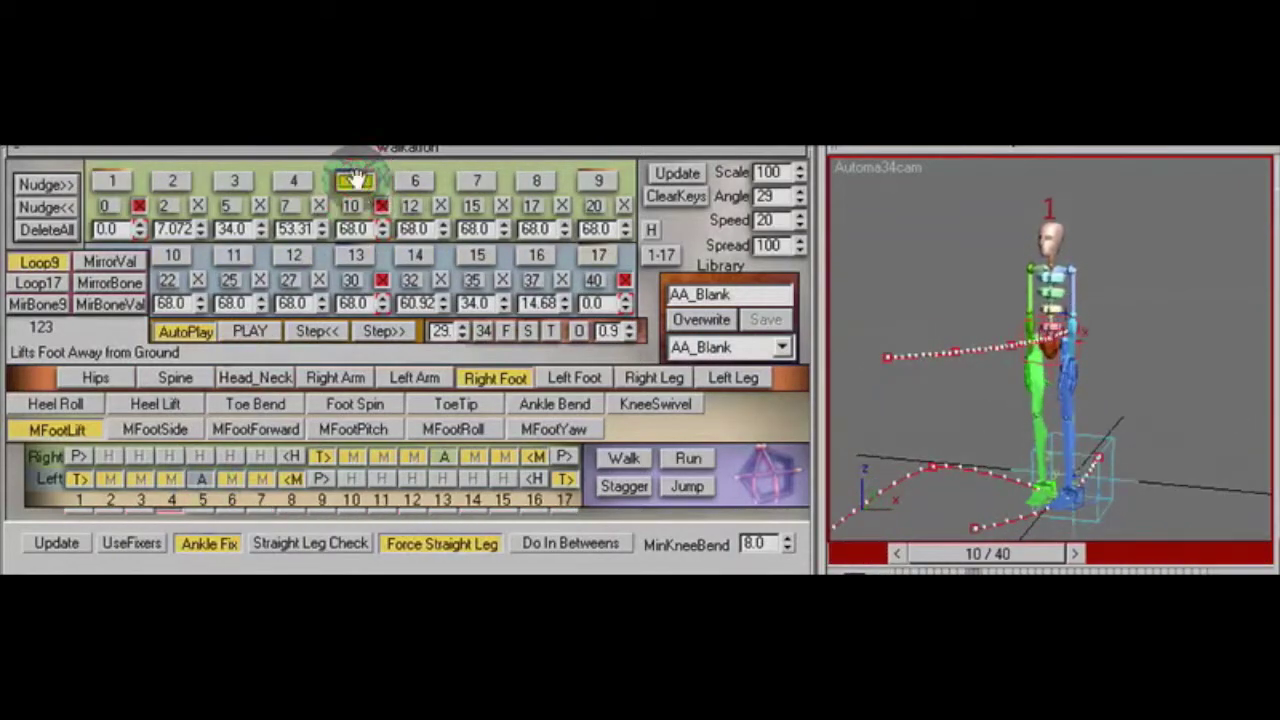
{"action": "left_click", "coordinate": [585, 379]}
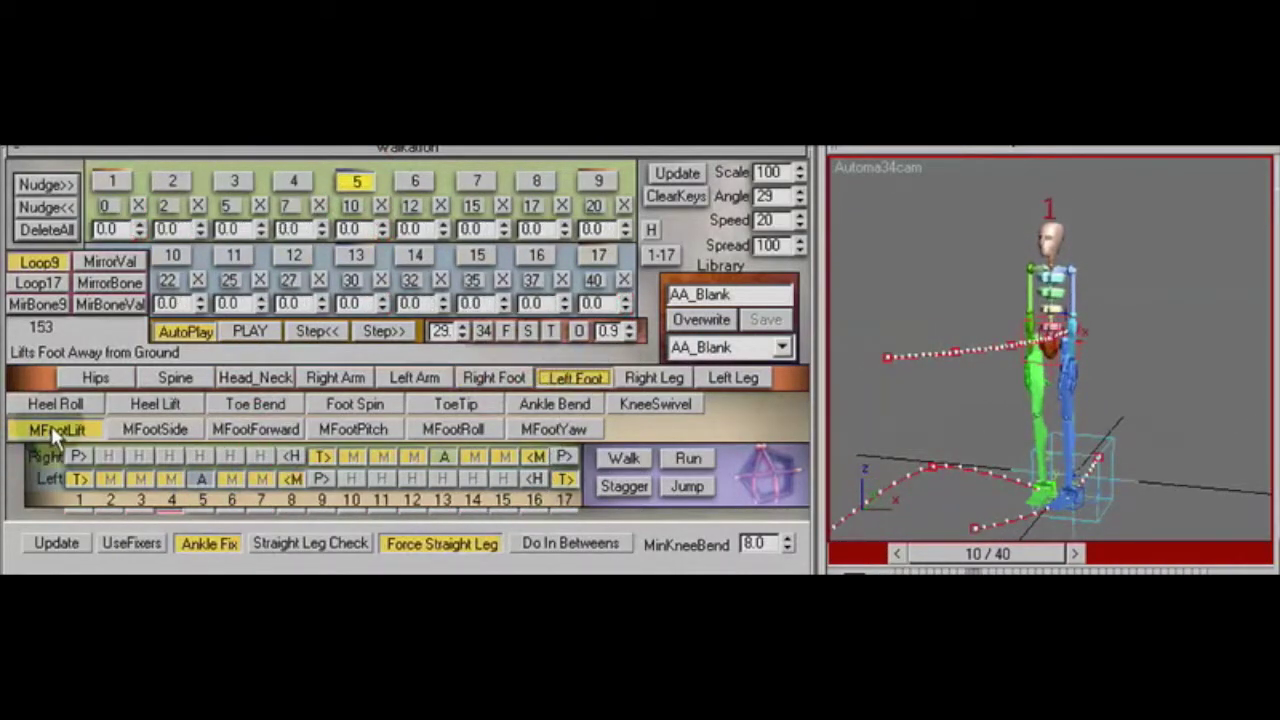
{"action": "left_click_drag", "start_coordinate": [384, 190], "coordinate": [384, 130]}
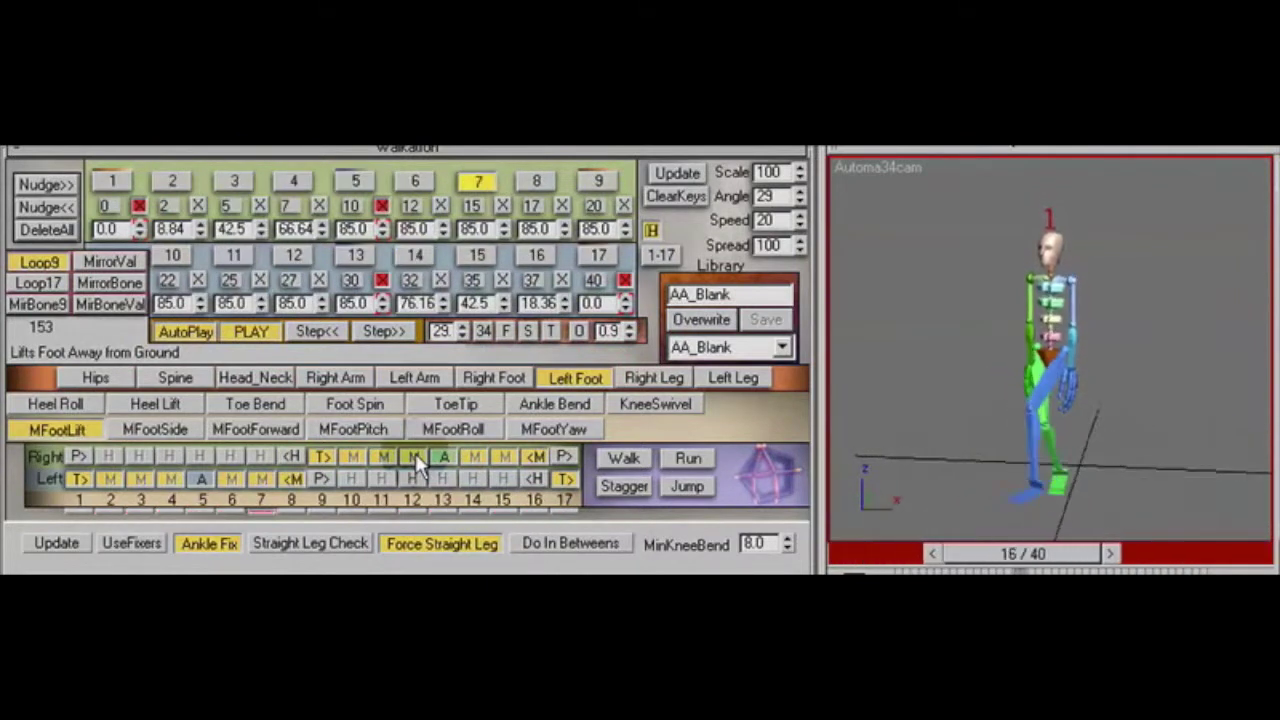
Reset the walk Angle to 0 and show pose 5 from the side camera
{"action": "right_click", "coordinate": [801, 201]}
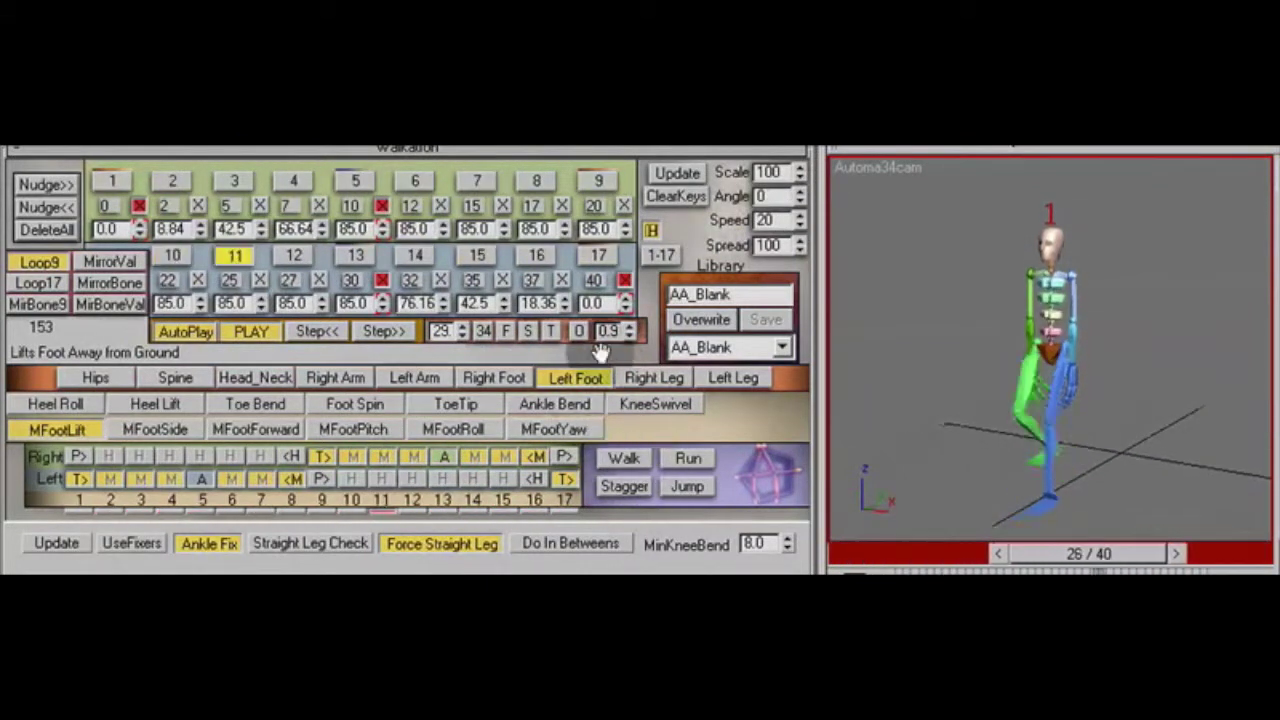
{"action": "left_click", "coordinate": [527, 331]}
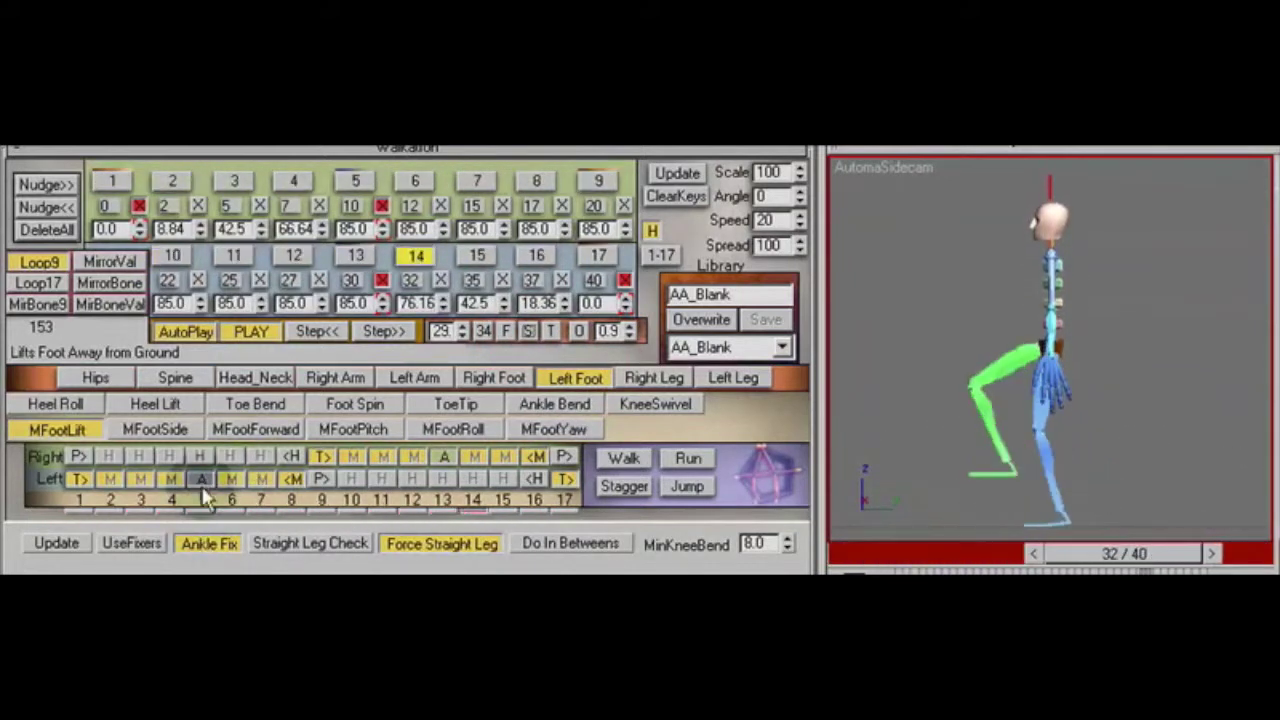
{"action": "left_click", "coordinate": [360, 183]}
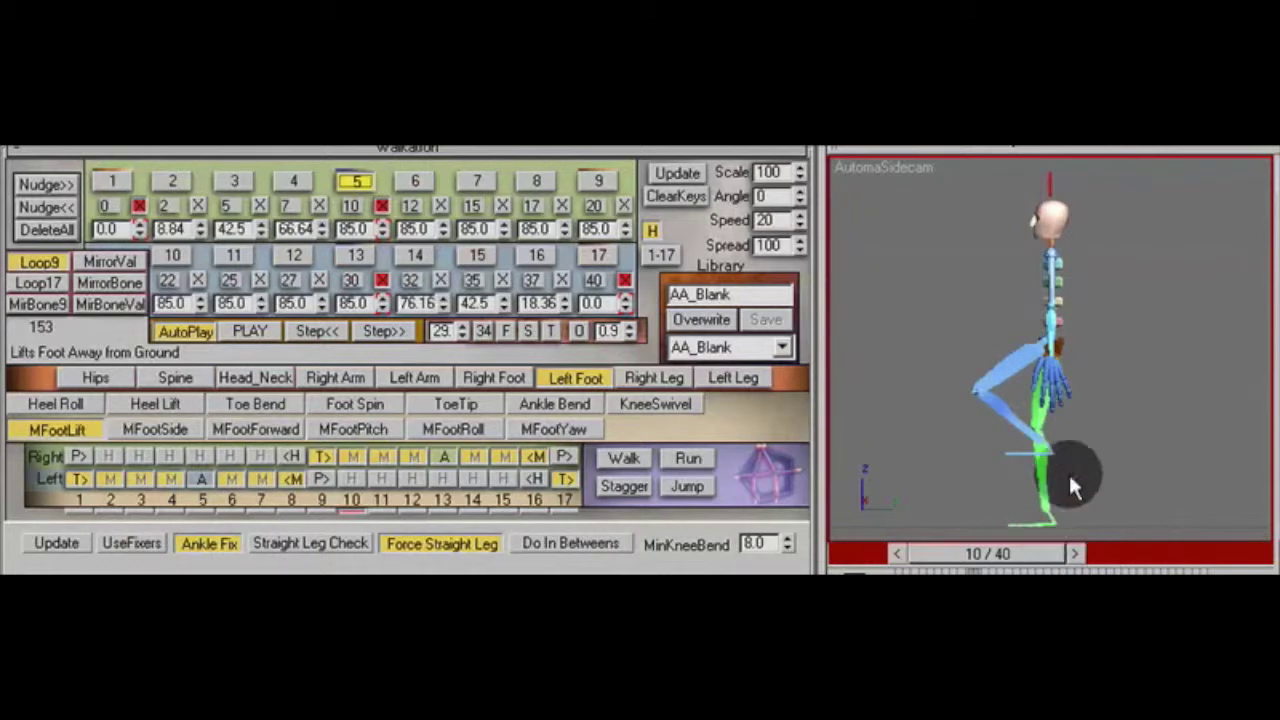
Set the left foot's MFootForward at pose 5 to 74
{"action": "left_click", "coordinate": [242, 428]}
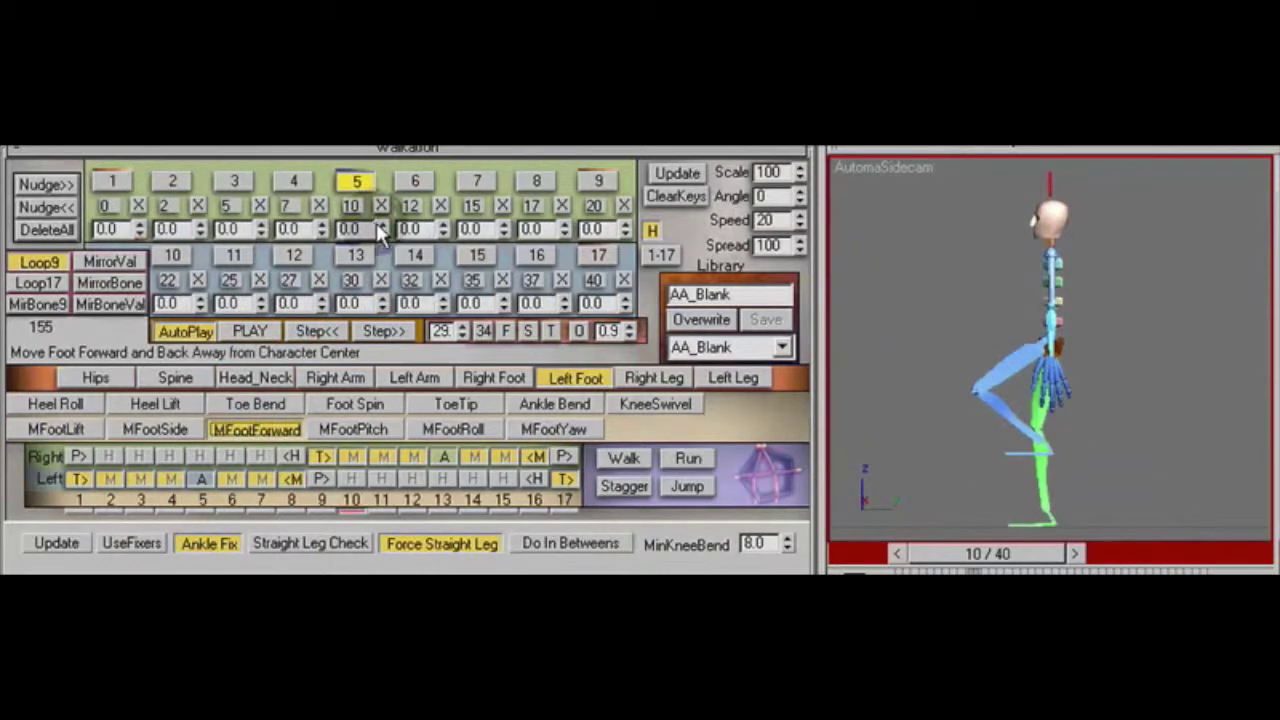
{"action": "left_click_drag", "start_coordinate": [381, 232], "coordinate": [373, 196]}
{"action": "left_click_drag", "start_coordinate": [373, 148], "coordinate": [373, 138]}
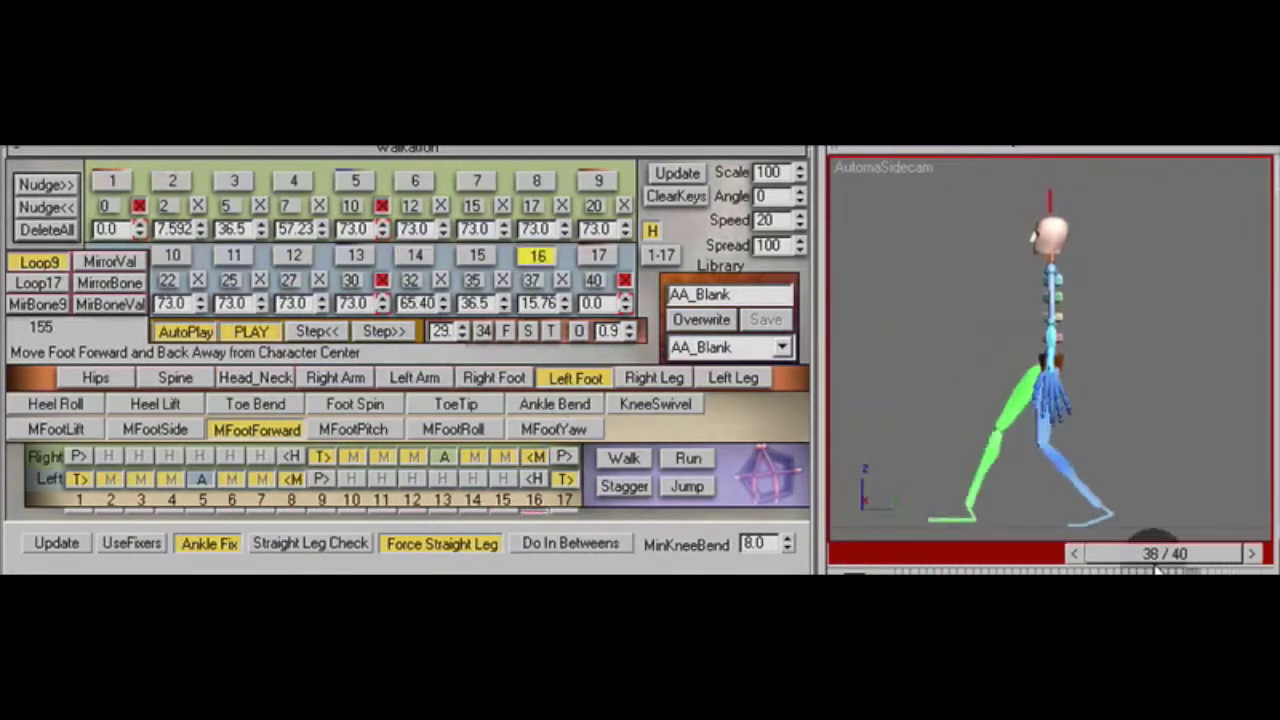
{"action": "left_click", "coordinate": [381, 225]}
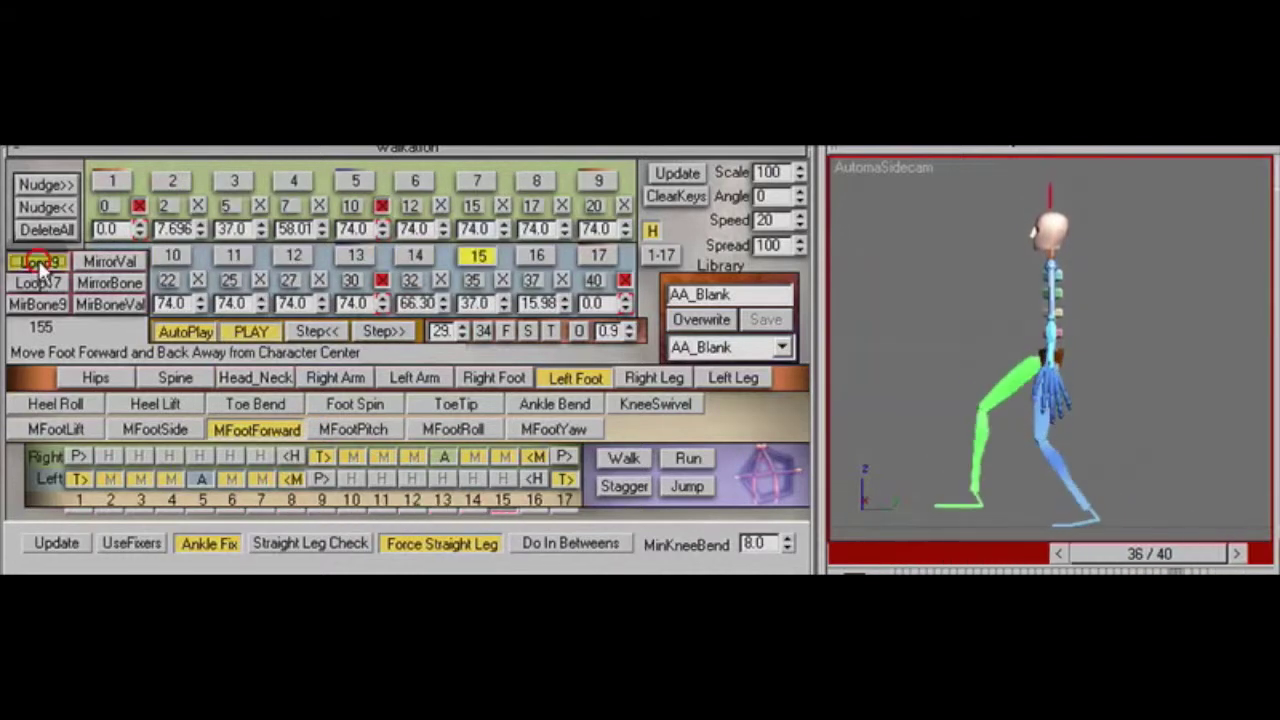
With Loop9 off, clear the MFootForward key at pose 13 and set the left foot's pose 5 value to 155
{"action": "right_click", "coordinate": [384, 303]}
{"action": "left_click_drag", "start_coordinate": [383, 228], "coordinate": [382, 213]}
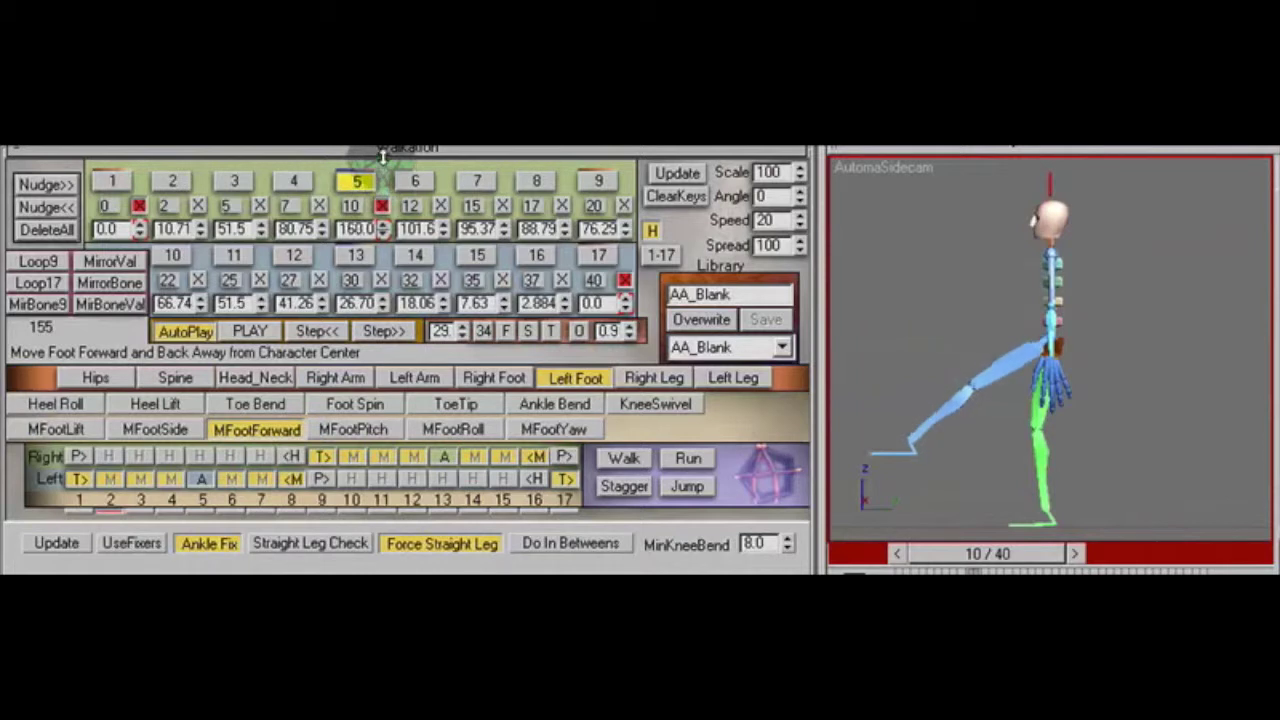
{"action": "left_click_drag", "start_coordinate": [383, 162], "coordinate": [383, 167]}
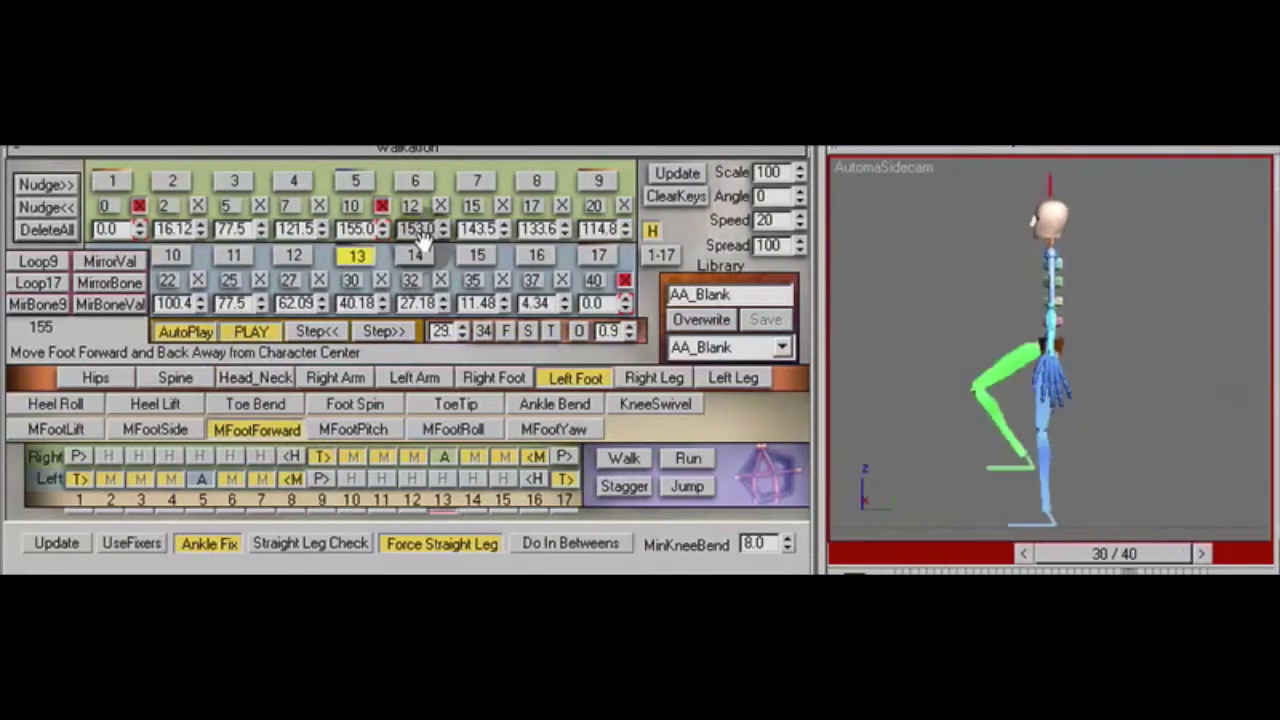
Mirror the left foot's motion to the opposite foot with MirrorBone and MirBone9, leaving MirBoneVal off
{"action": "left_click", "coordinate": [112, 304]}
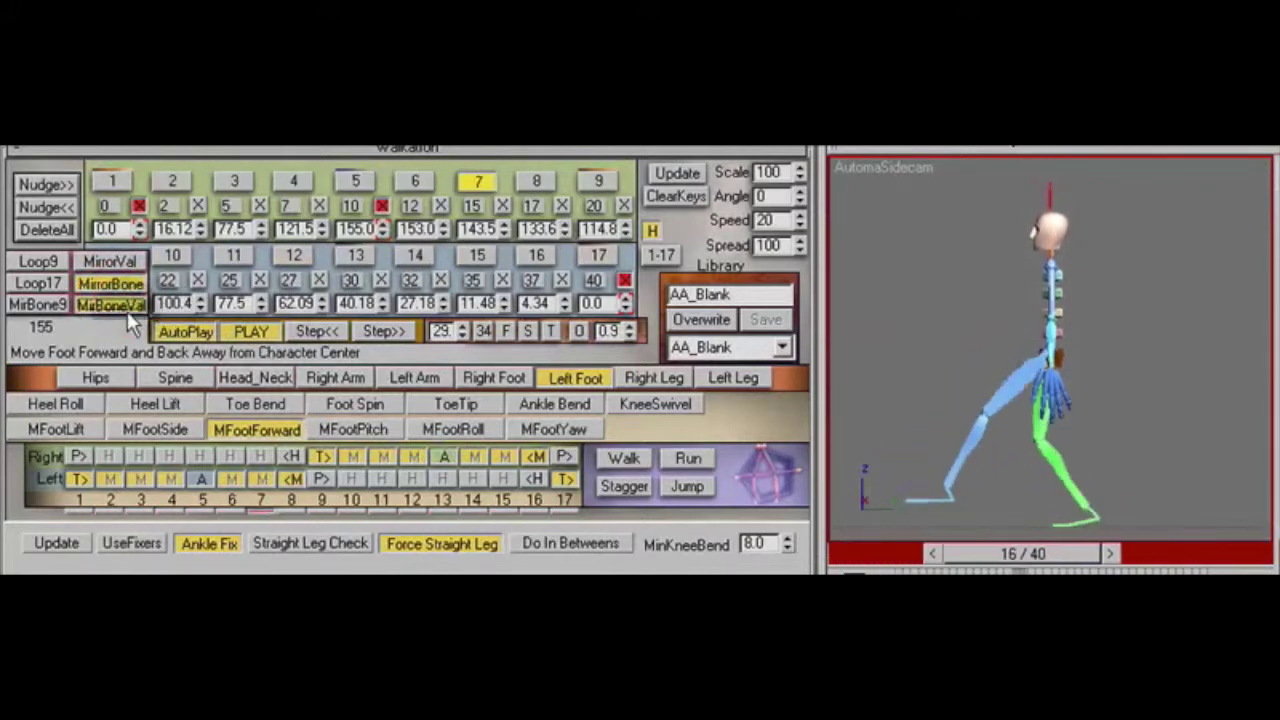
{"action": "left_click", "coordinate": [127, 303]}
{"action": "left_click", "coordinate": [40, 304]}
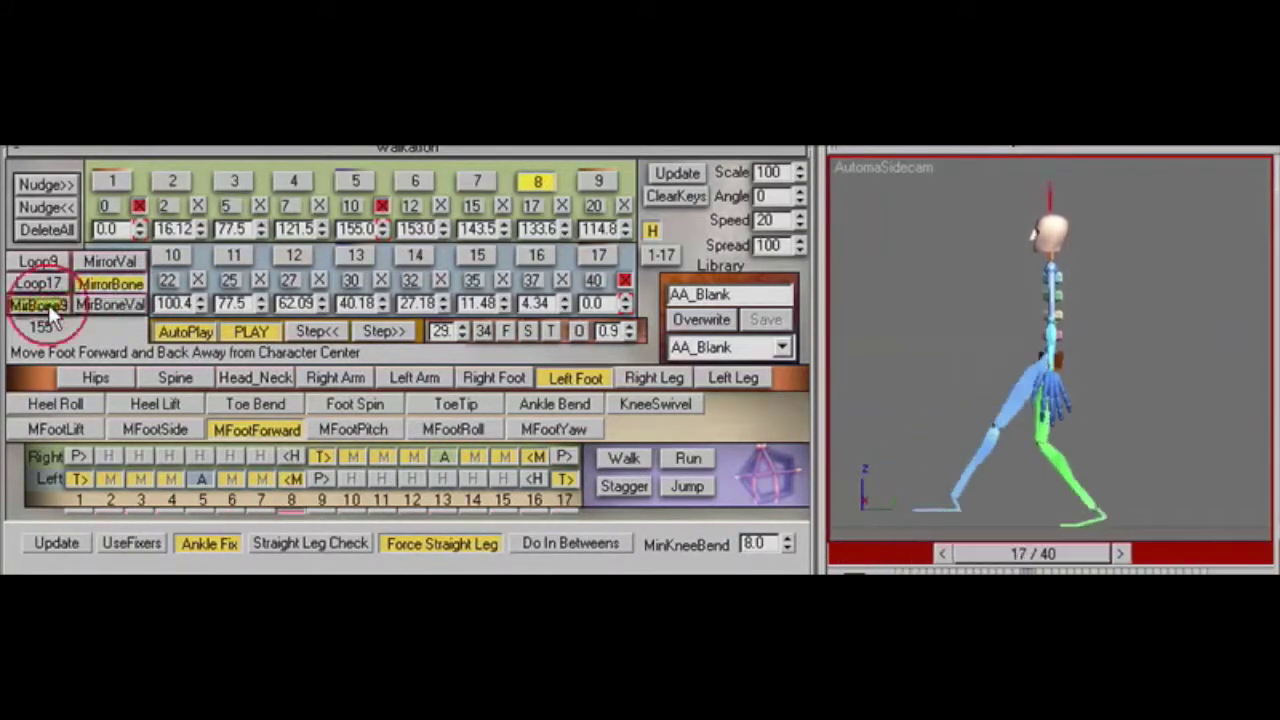
Set the left foot's MFootForward at pose 5 to 149 and its MFootLift to 87
{"action": "left_click", "coordinate": [381, 224]}
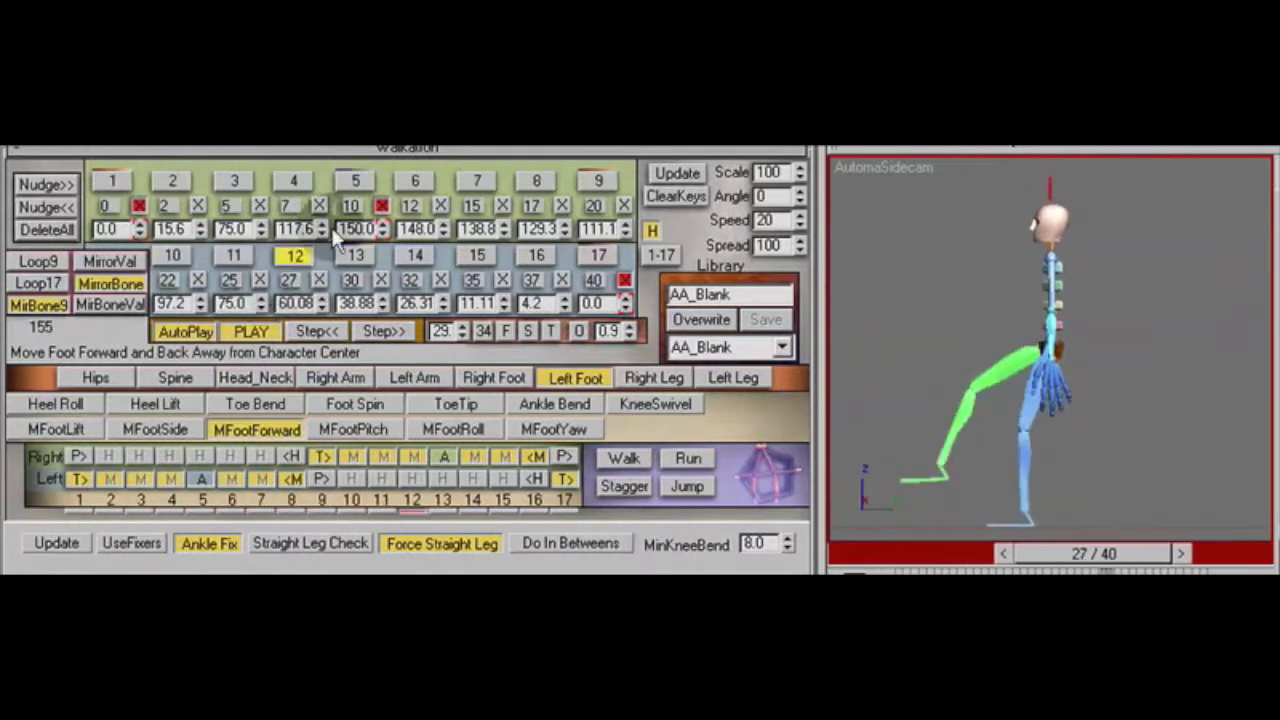
{"action": "left_click", "coordinate": [381, 234]}
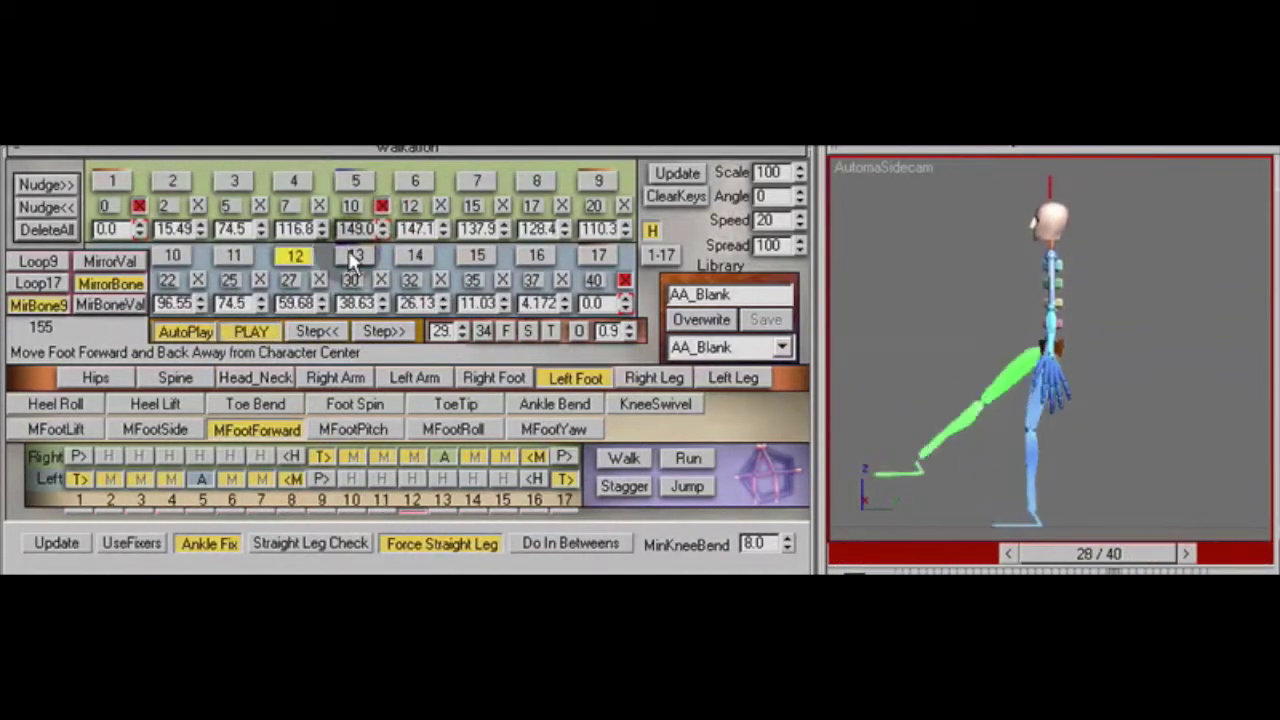
{"action": "left_click", "coordinate": [90, 428]}
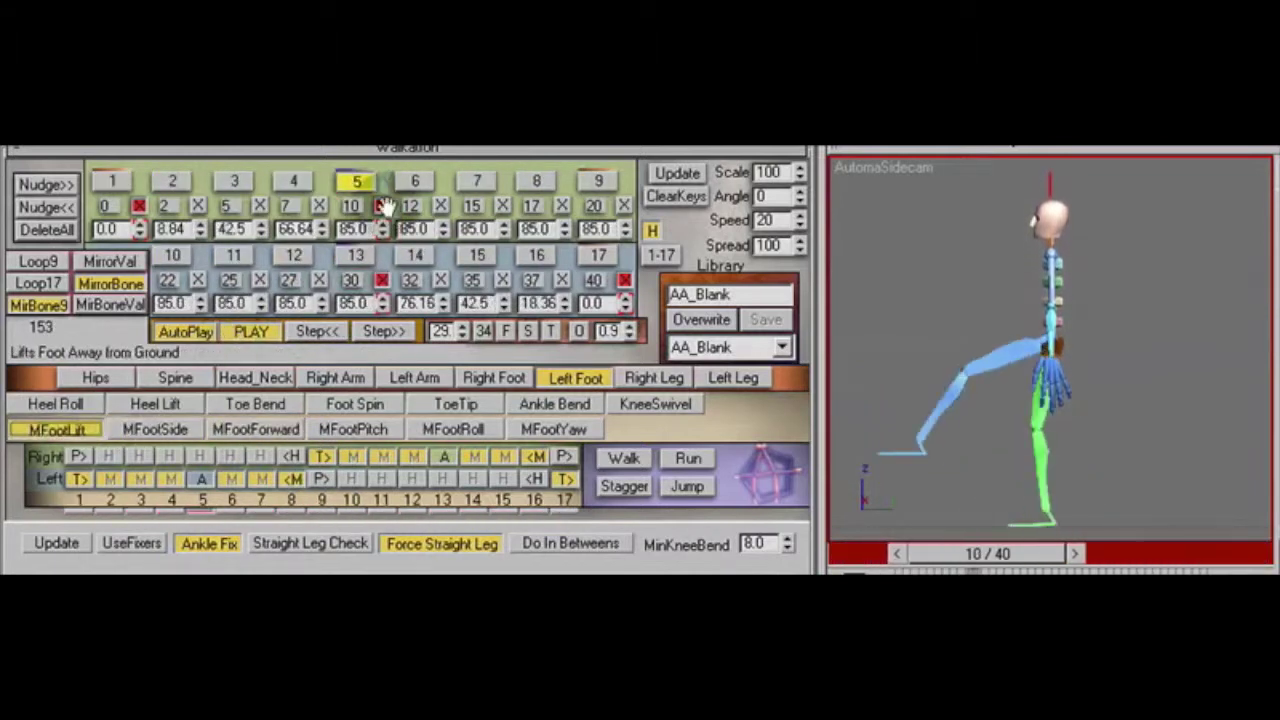
{"action": "left_click_drag", "start_coordinate": [380, 224], "coordinate": [378, 222]}
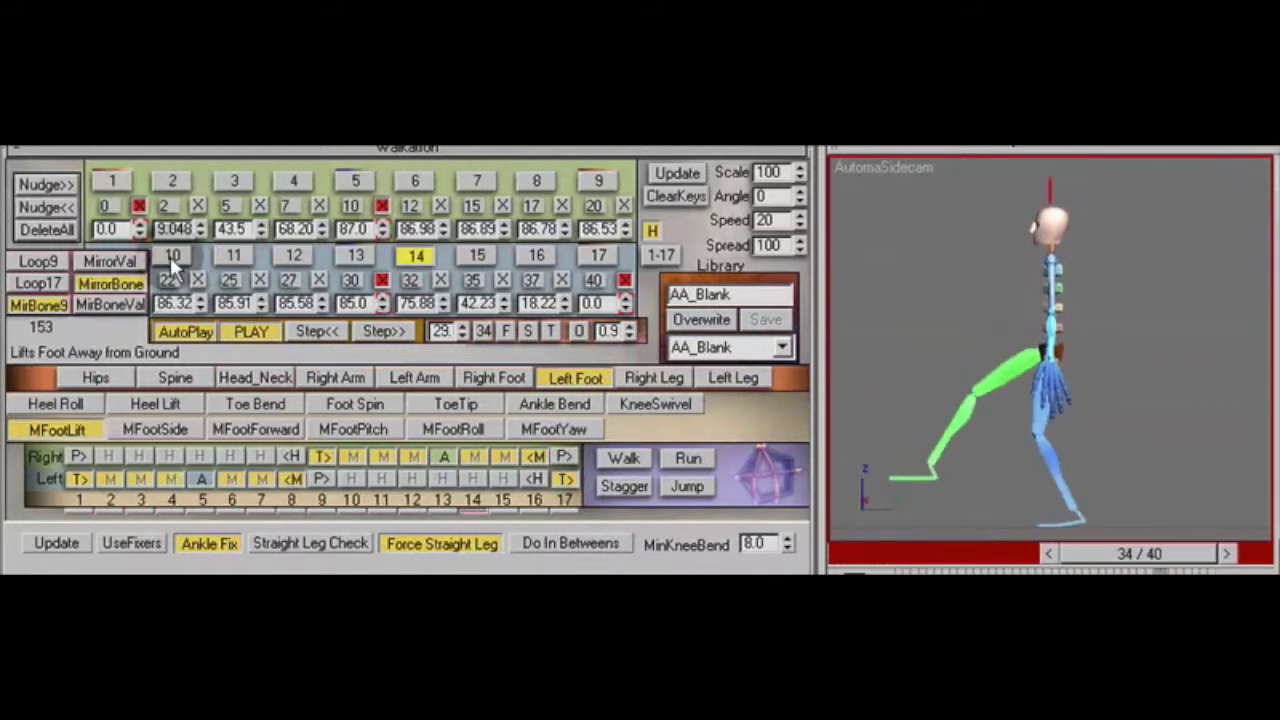
In the front camera view, set the left foot's MFootSide at pose 5 to 41 and play the walk
{"action": "left_click", "coordinate": [170, 430]}
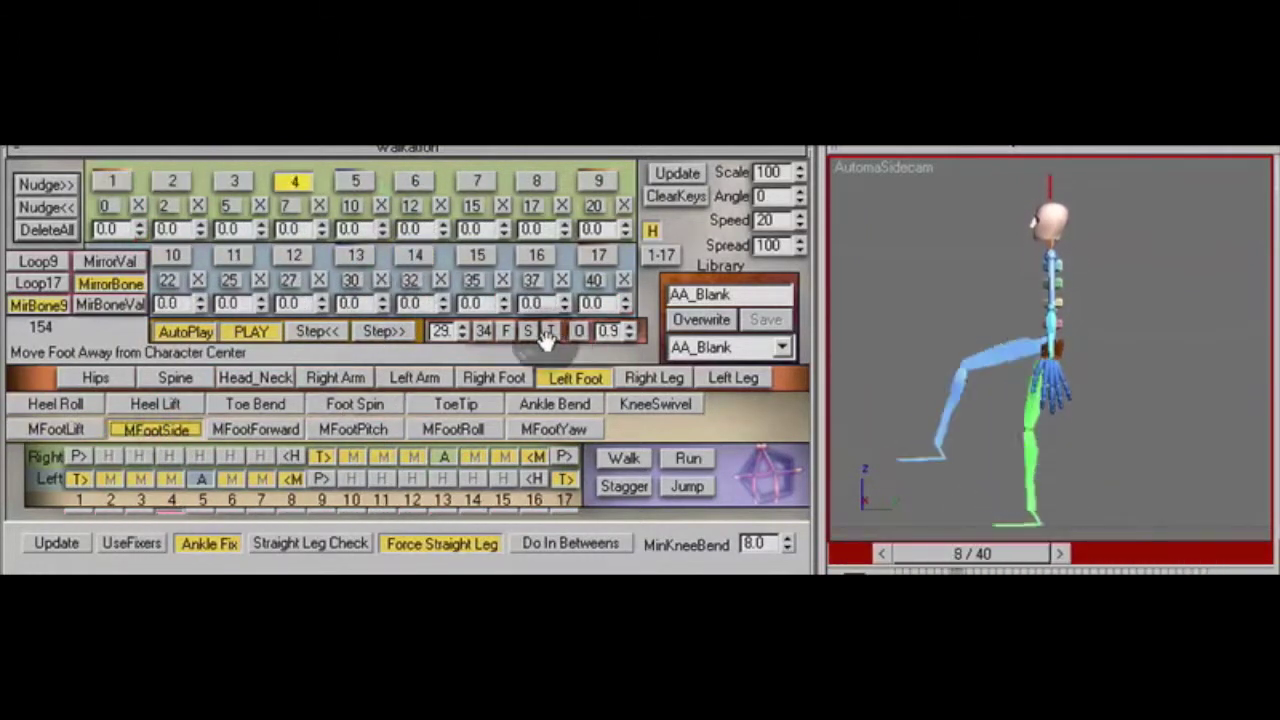
{"action": "left_click", "coordinate": [505, 332]}
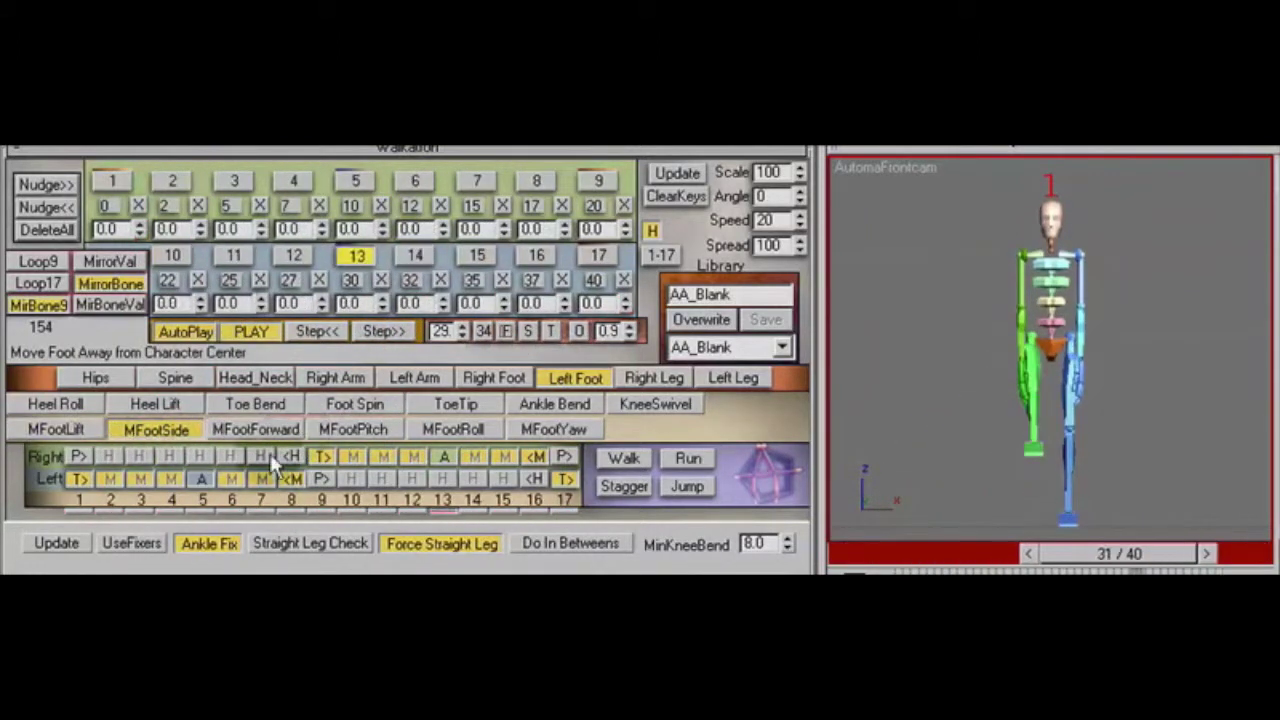
{"action": "left_click", "coordinate": [350, 205]}
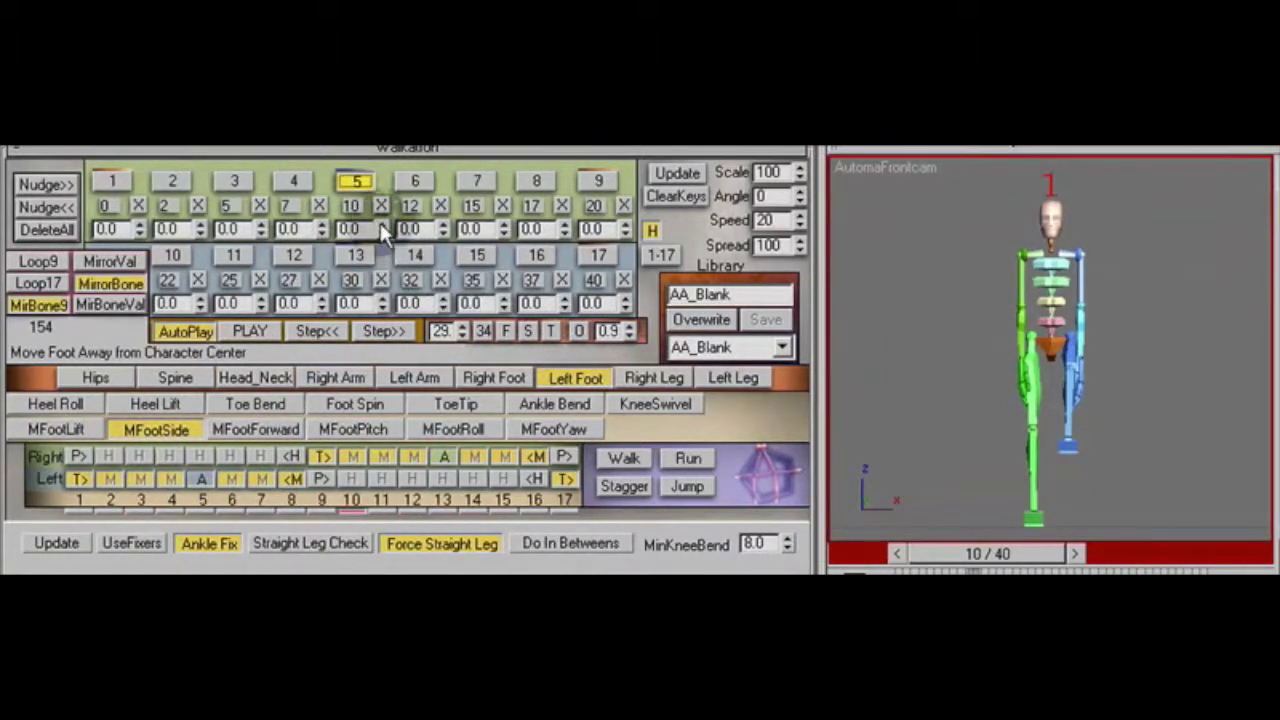
{"action": "left_click_drag", "start_coordinate": [381, 227], "coordinate": [381, 177]}
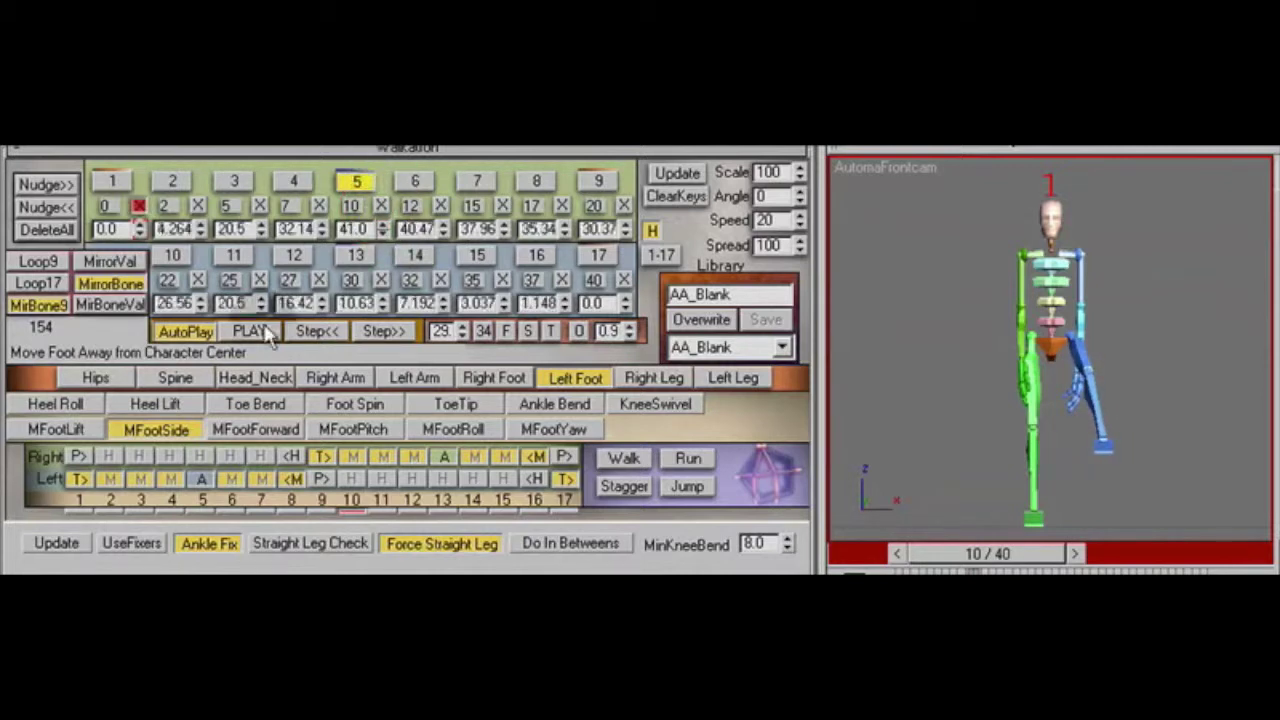
{"action": "left_click", "coordinate": [266, 322]}
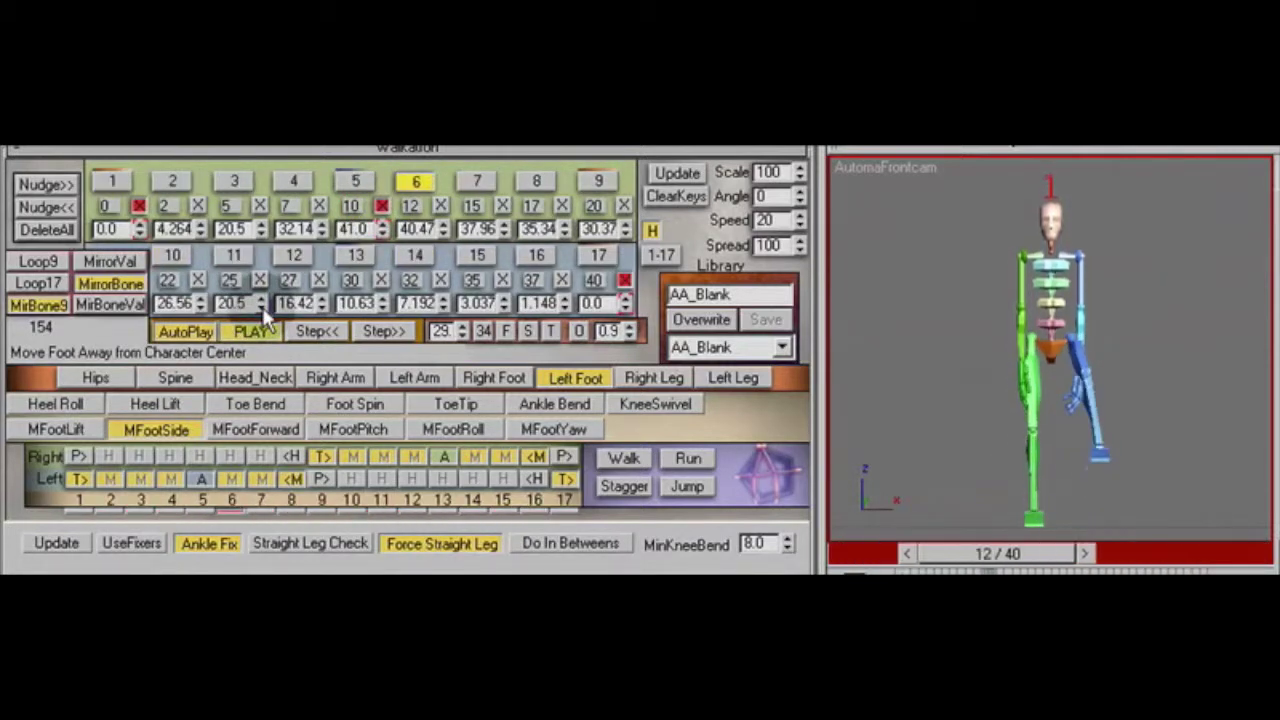
Try the left foot's MFootRoll at pose 5 with values of 35 and -15, and reset it to 0
{"action": "left_click", "coordinate": [255, 429]}
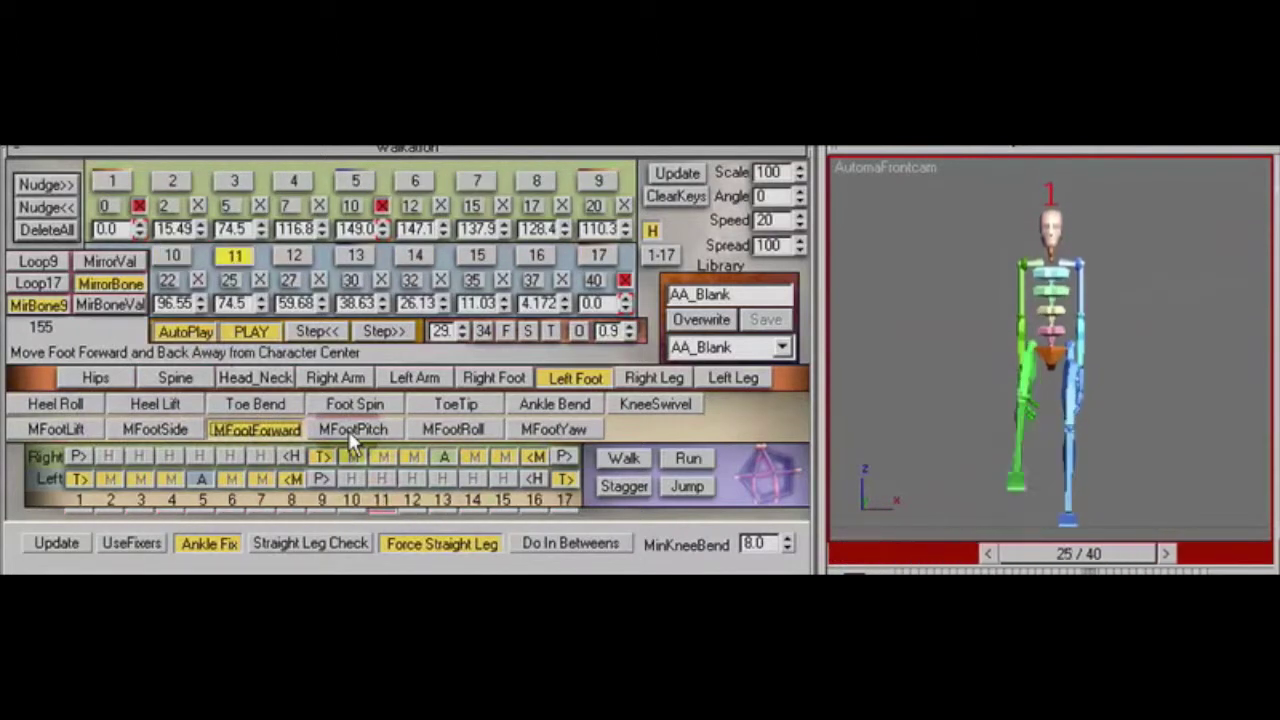
{"action": "left_click", "coordinate": [458, 428]}
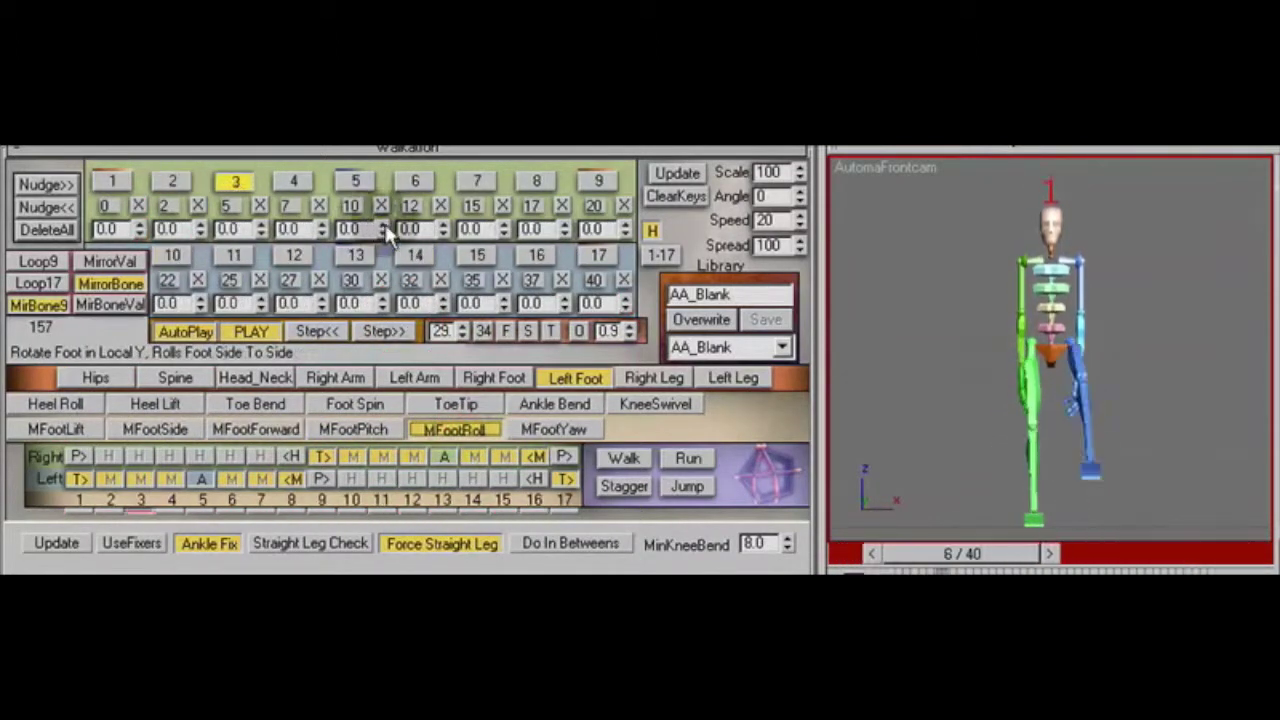
{"action": "left_click", "coordinate": [381, 207]}
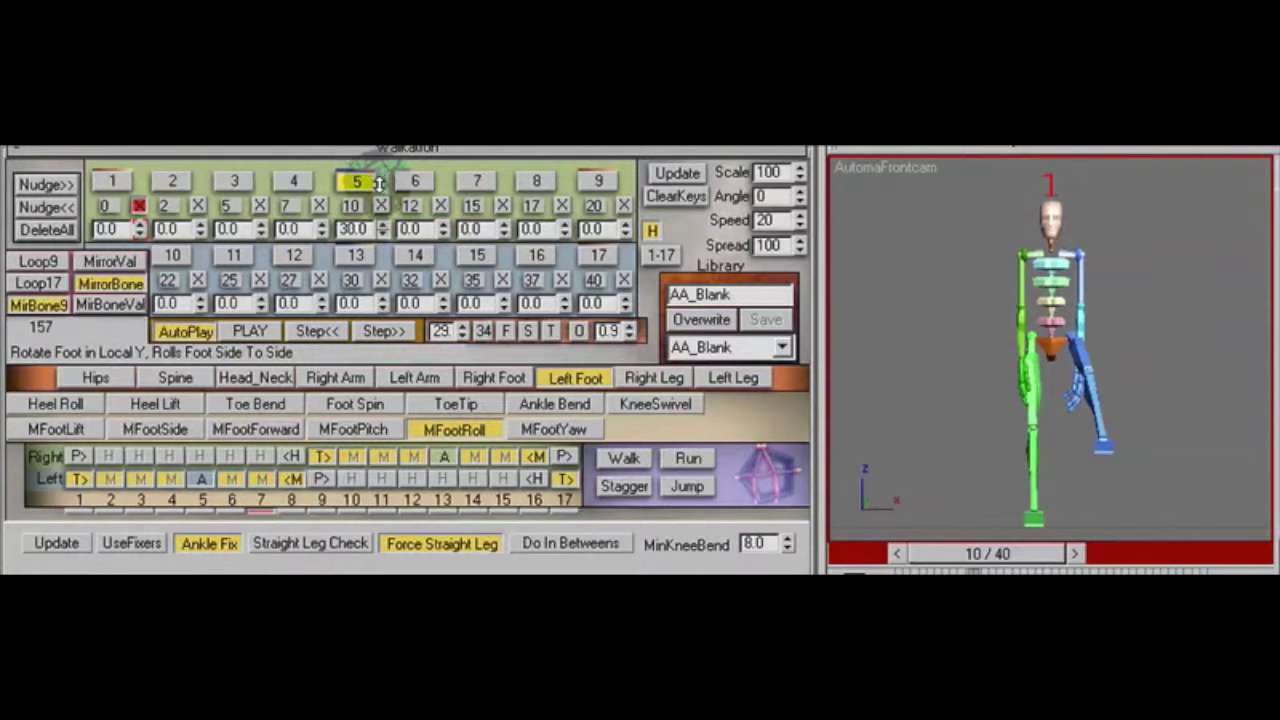
{"action": "left_click_drag", "start_coordinate": [380, 171], "coordinate": [380, 179]}
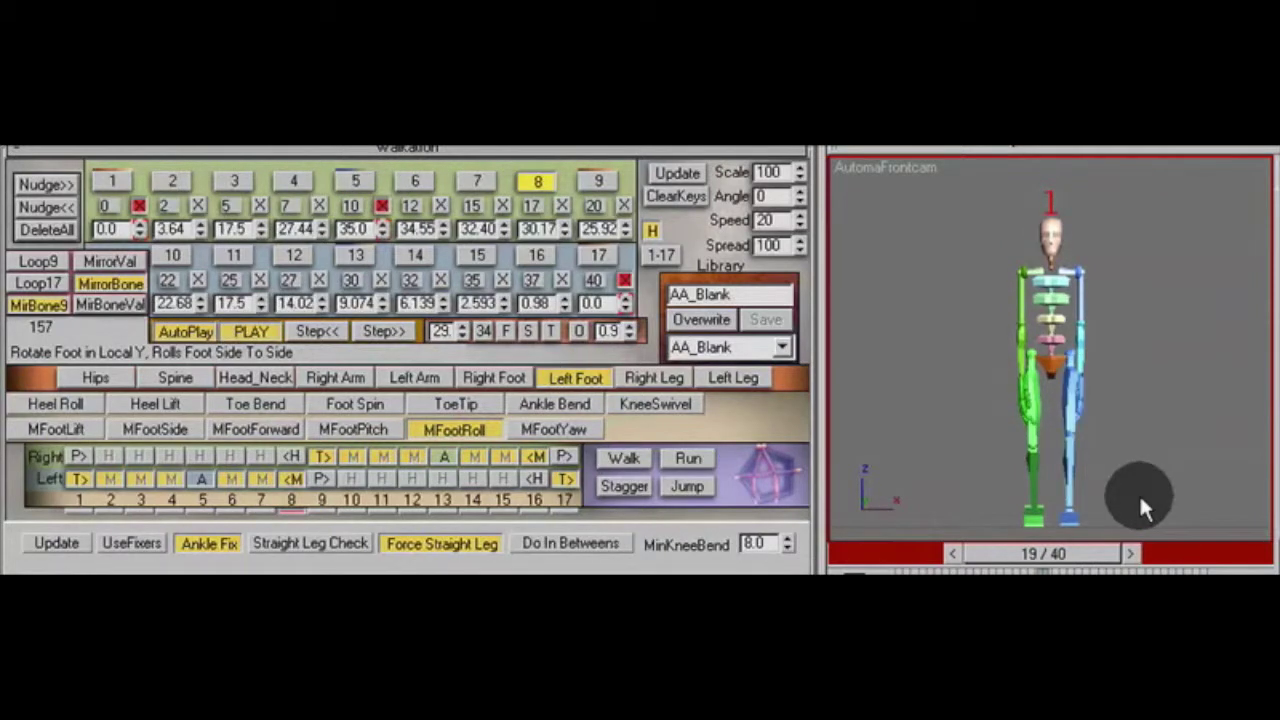
{"action": "left_click_drag", "start_coordinate": [382, 226], "coordinate": [380, 292]}
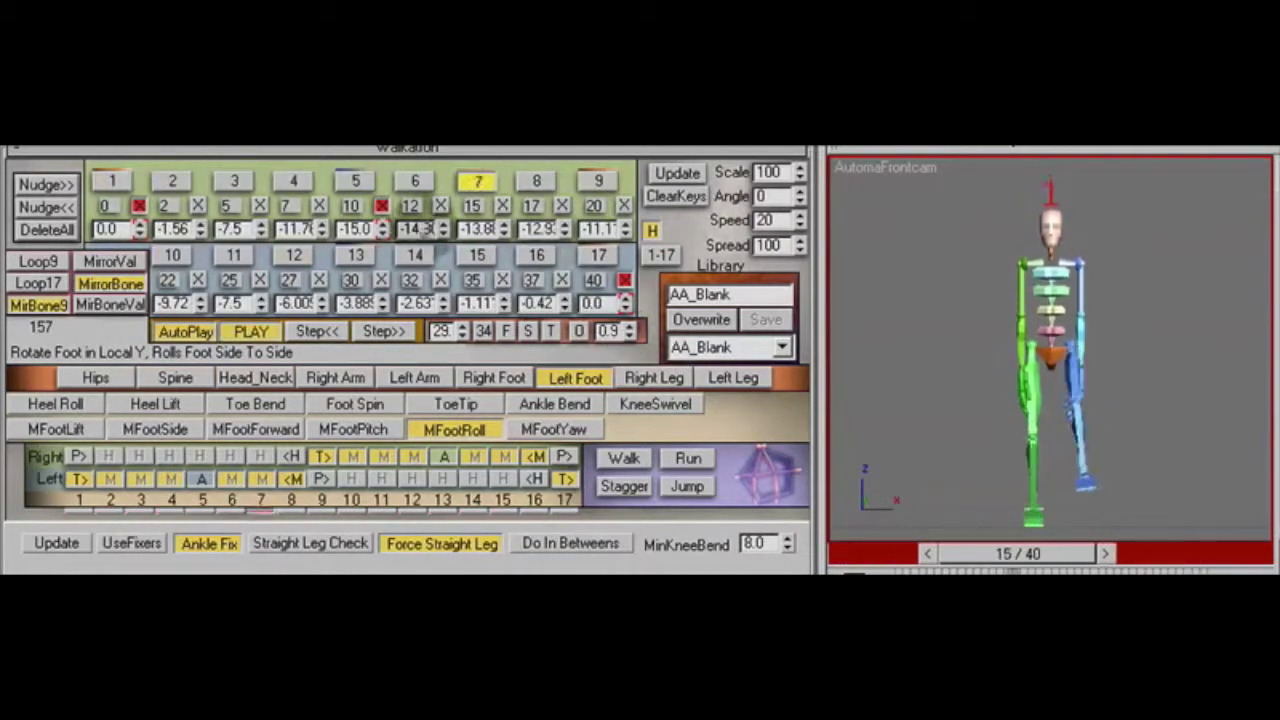
{"action": "left_click_drag", "start_coordinate": [379, 231], "coordinate": [383, 236]}
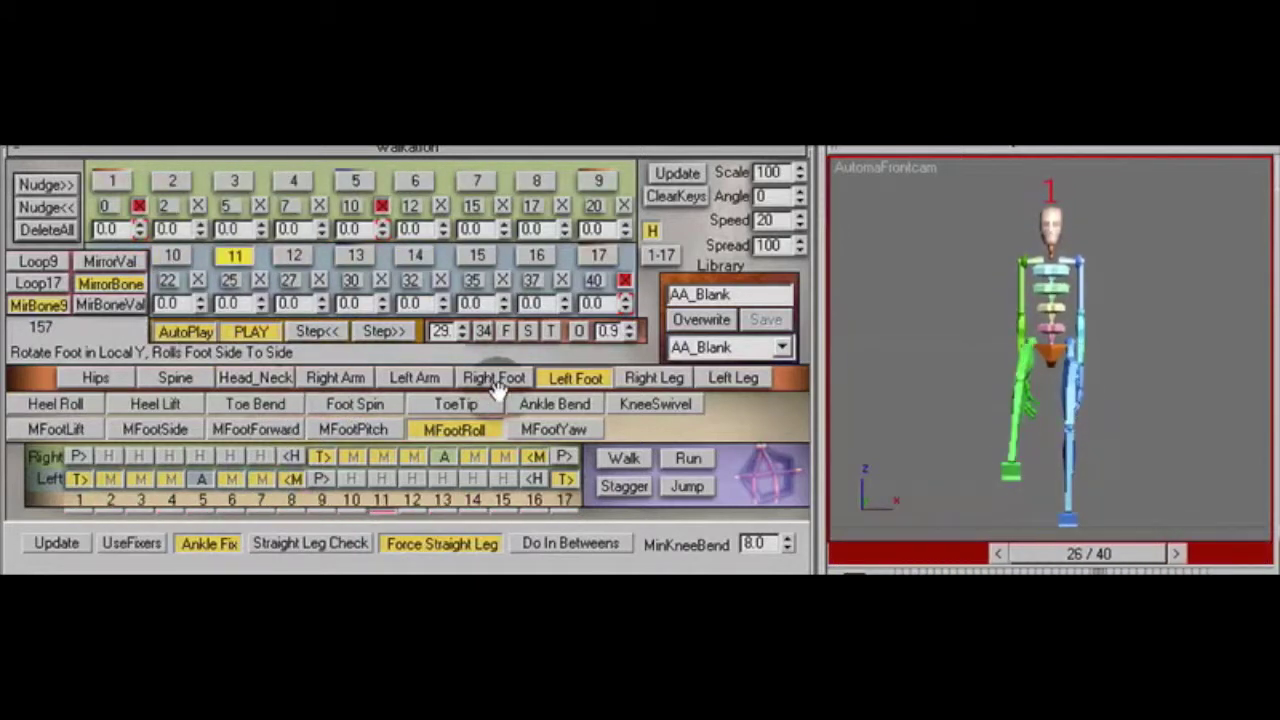
Review the left foot's MFootLift and MFootForward values and step through the key poses in the side camera view
{"action": "left_click", "coordinate": [71, 428]}
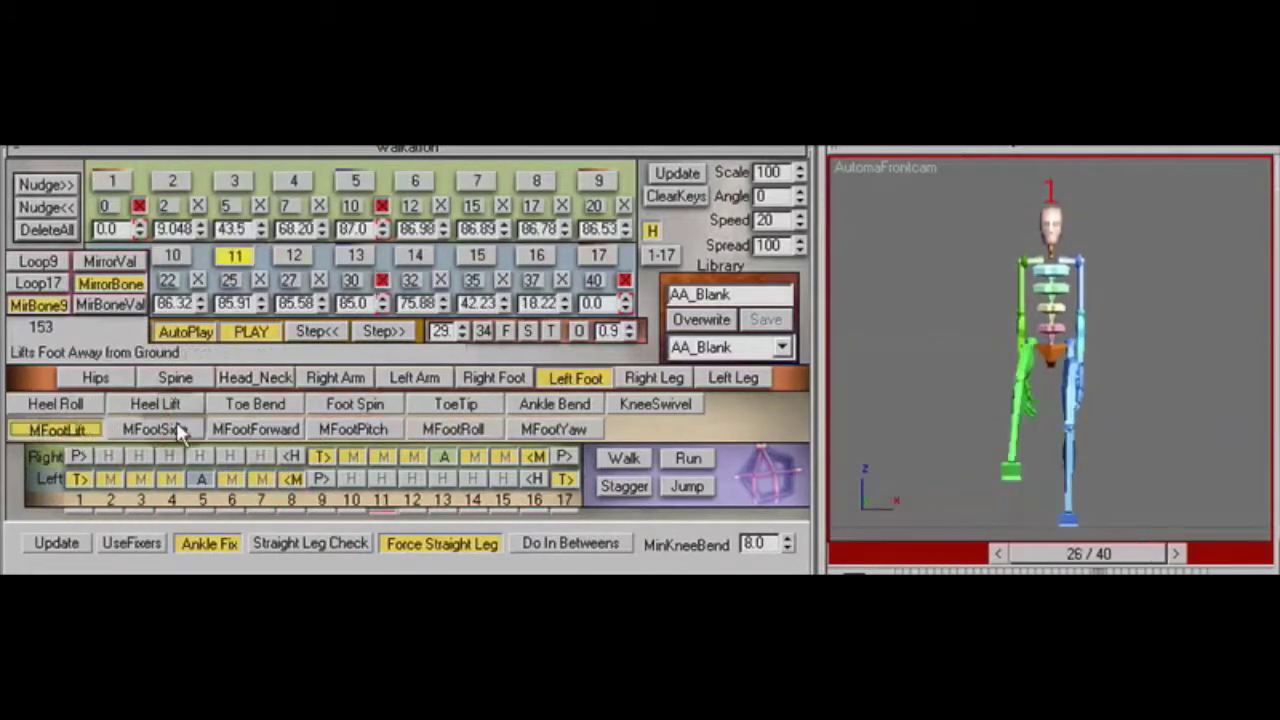
{"action": "left_click", "coordinate": [253, 432]}
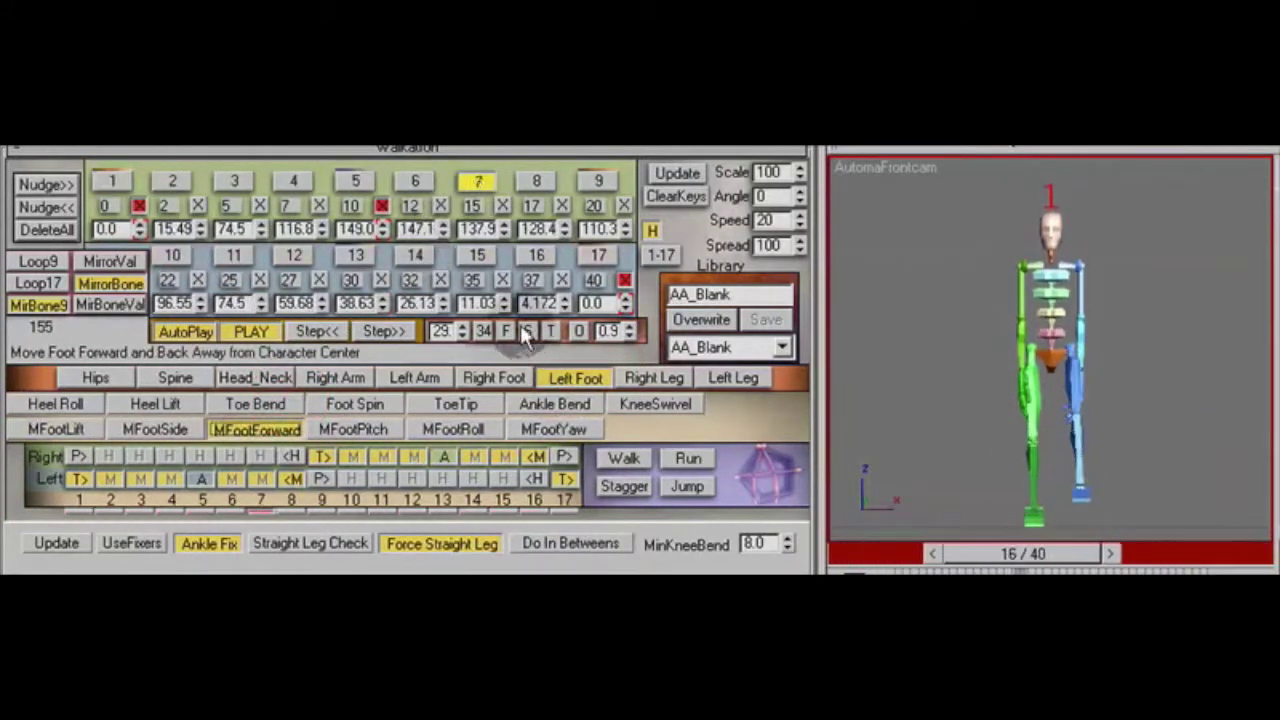
{"action": "left_click", "coordinate": [380, 331]}
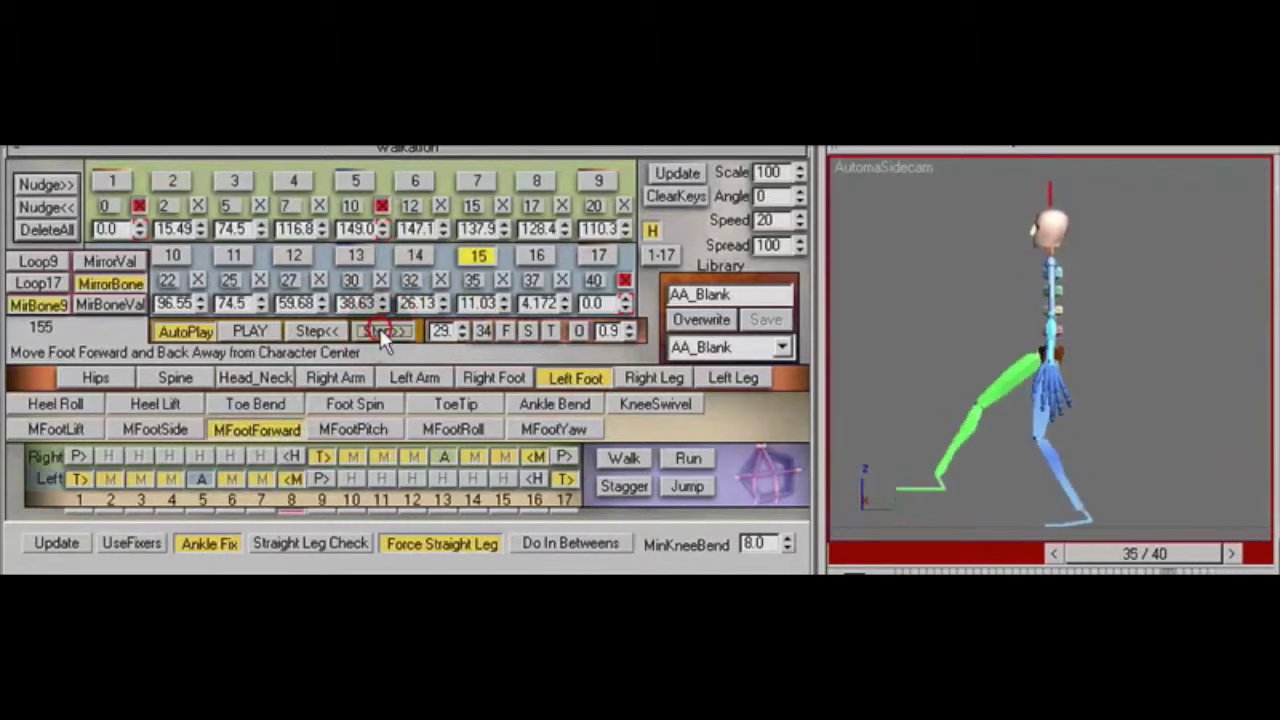
{"action": "left_click", "coordinate": [382, 332]}
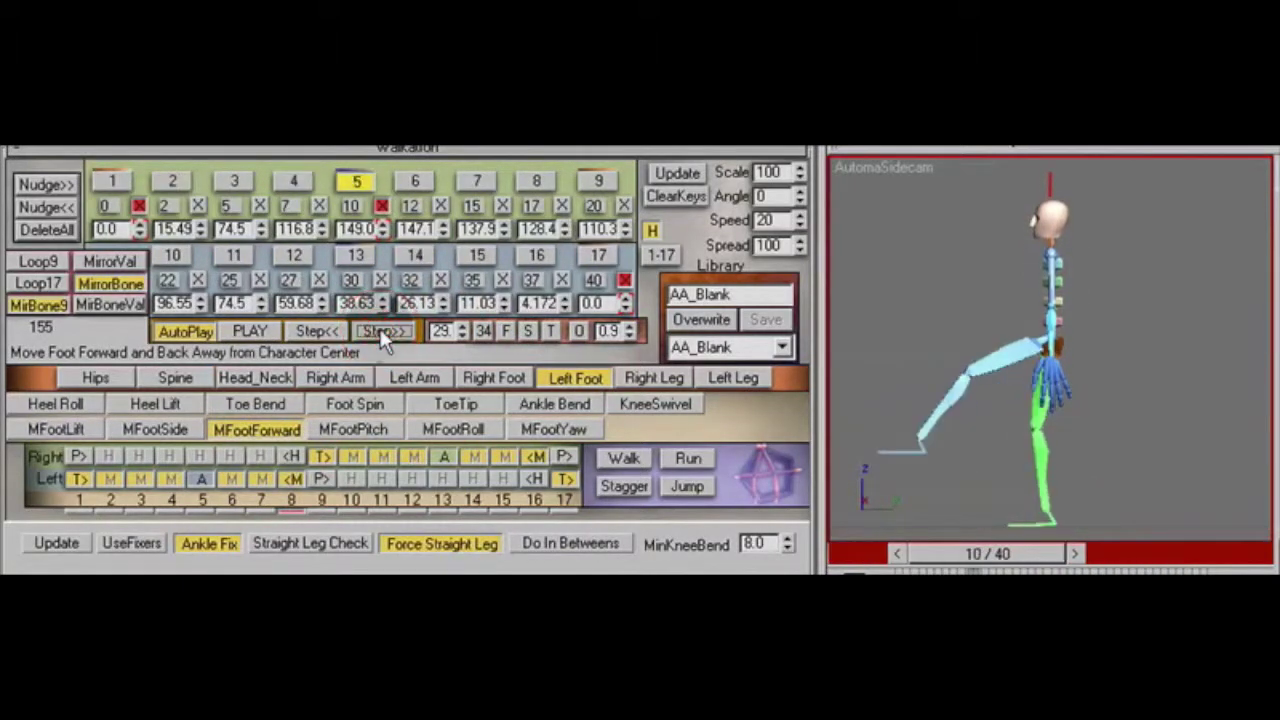
{"action": "left_click", "coordinate": [383, 332]}
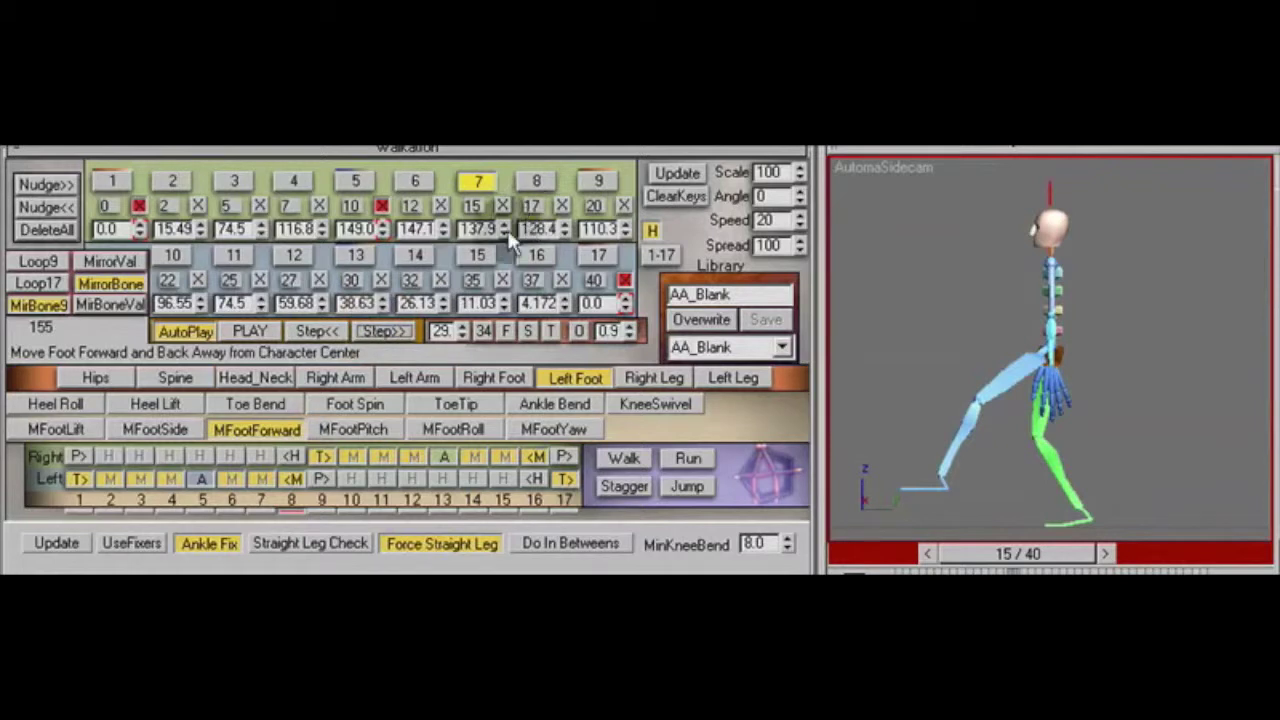
{"action": "left_click", "coordinate": [45, 435]}
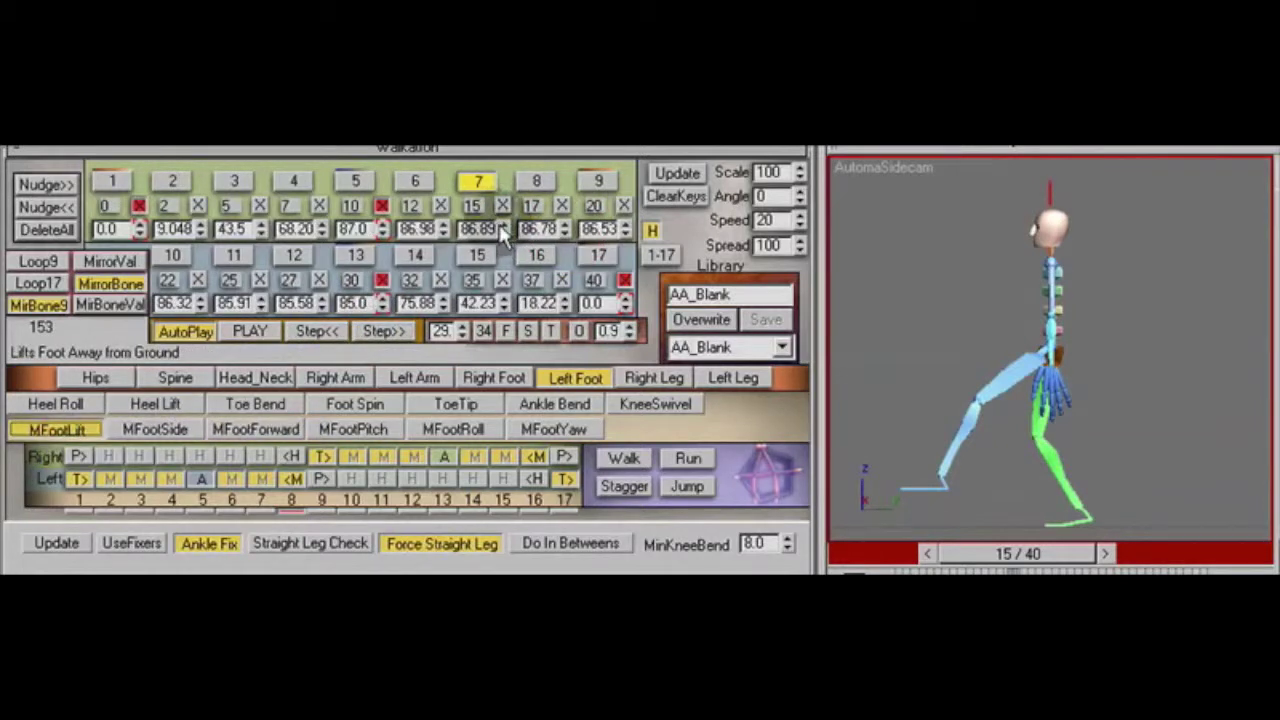
{"action": "left_click_drag", "start_coordinate": [500, 150], "coordinate": [500, 149]}
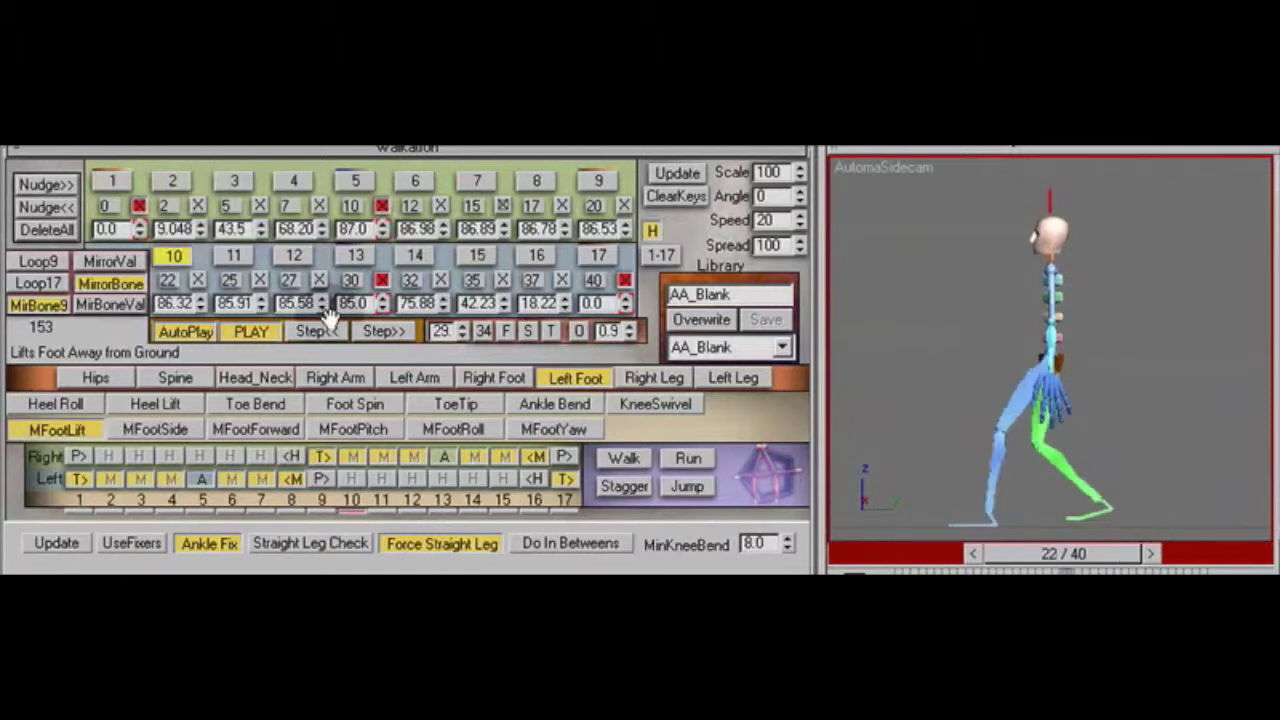
Delete all of the left foot's Heel Lift keys and reset Heel Lift at pose 1 to 0
{"action": "left_click", "coordinate": [60, 405]}
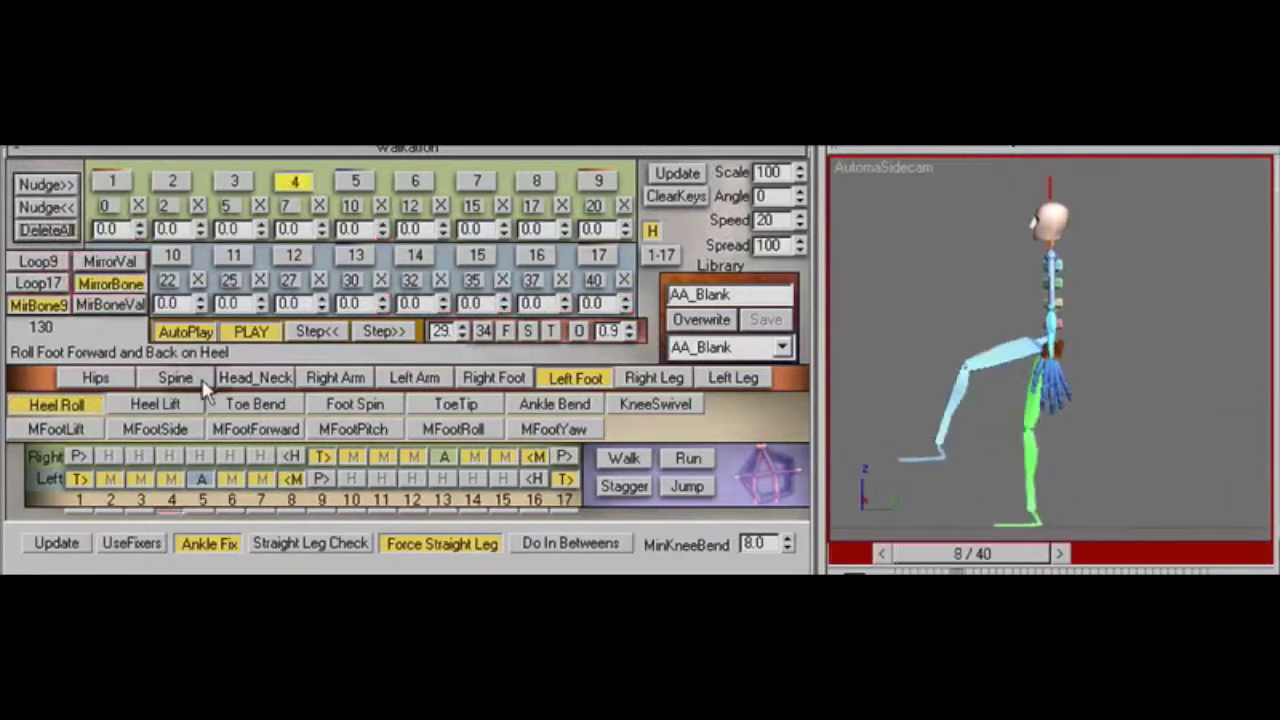
{"action": "left_click", "coordinate": [155, 404]}
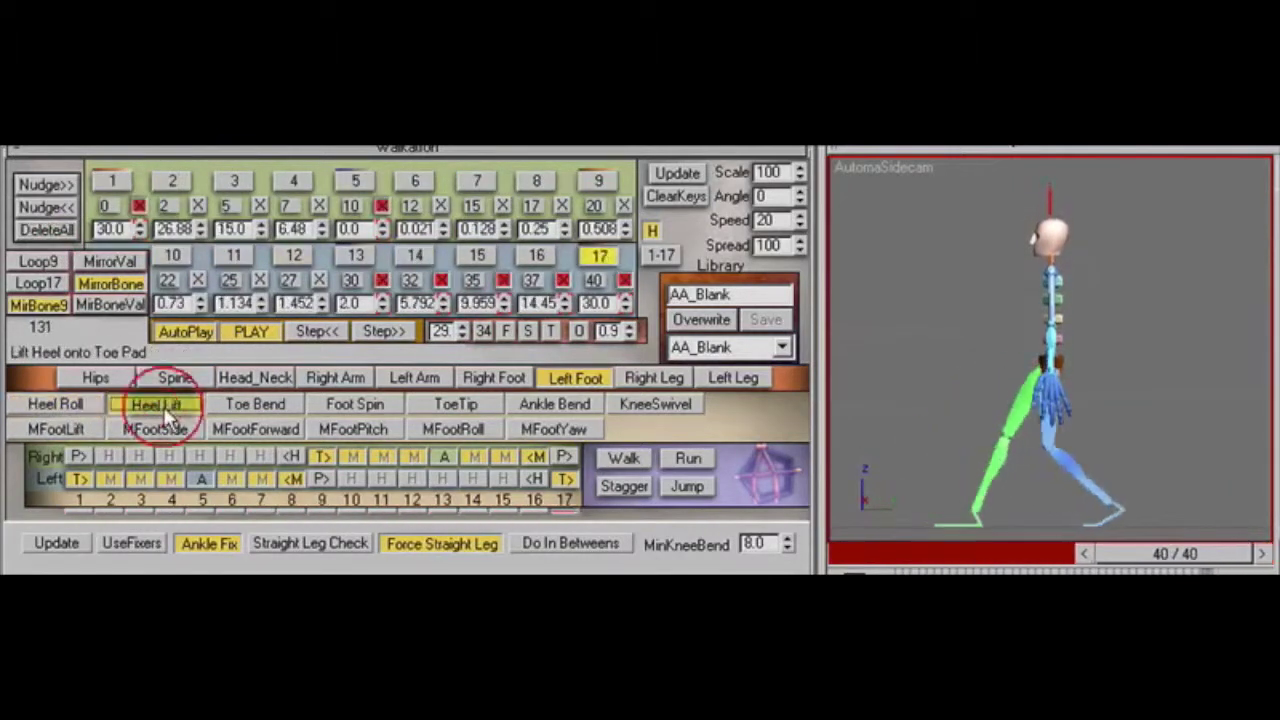
{"action": "left_click", "coordinate": [56, 229]}
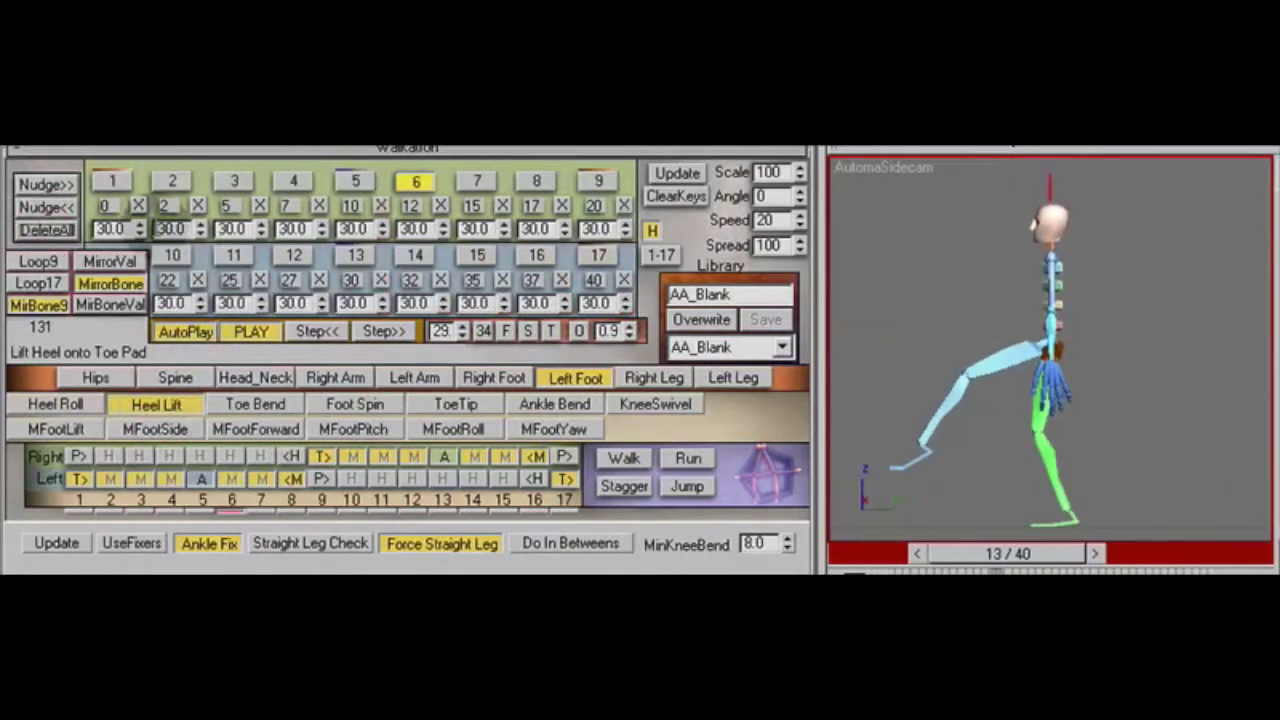
{"action": "right_click", "coordinate": [140, 230]}
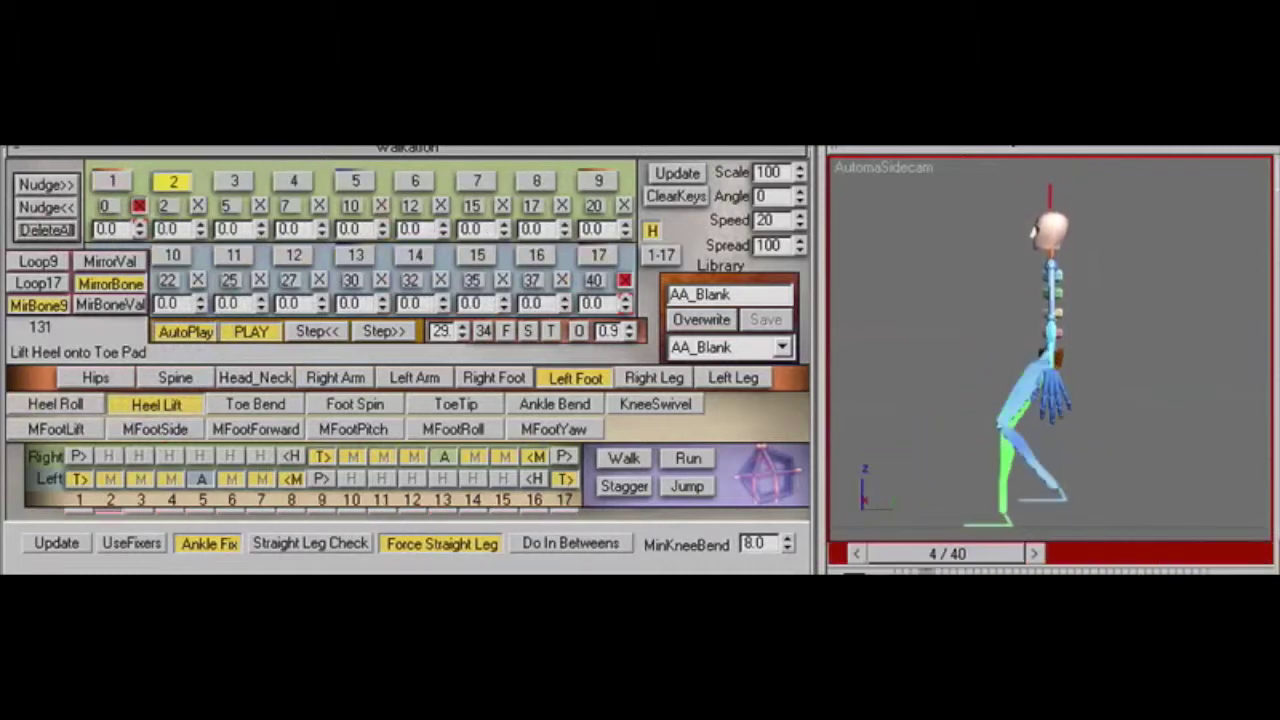
Key the left foot's Heel Roll at 34.5 on pose 3, -57 on pose 5, -27 on pose 9 and 0 on pose 10
{"action": "left_click", "coordinate": [56, 404]}
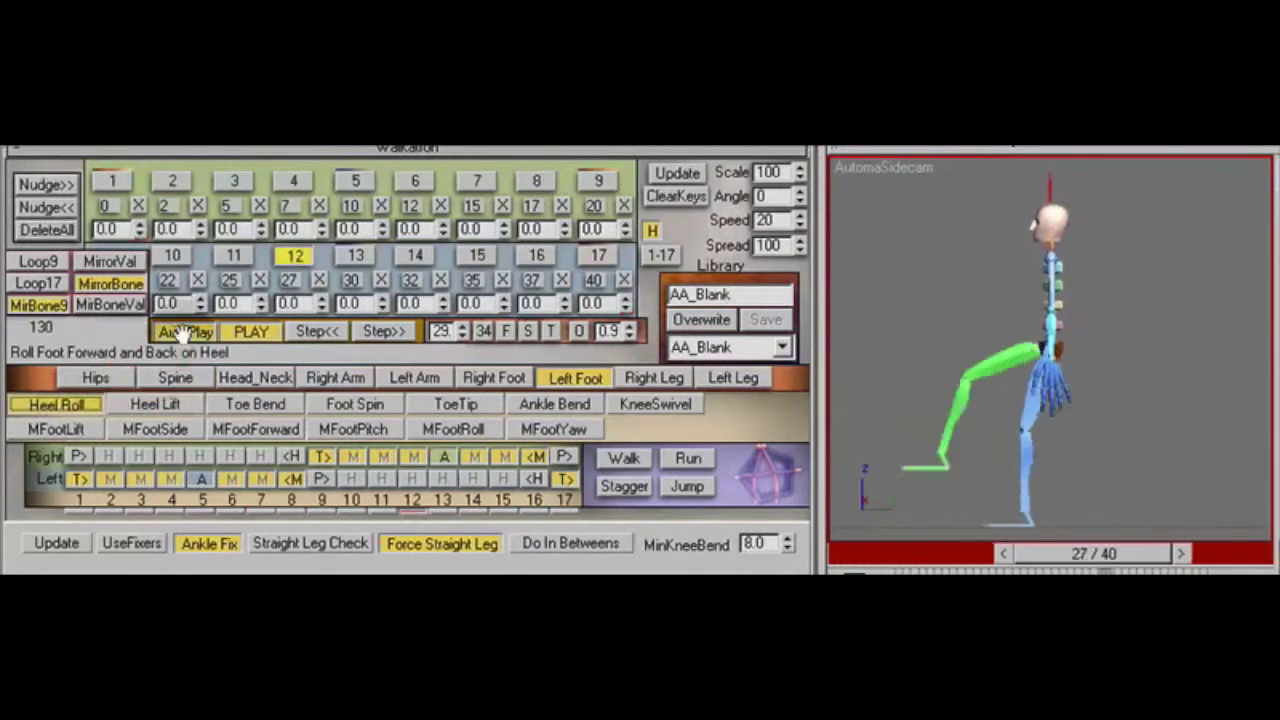
{"action": "left_click", "coordinate": [386, 333]}
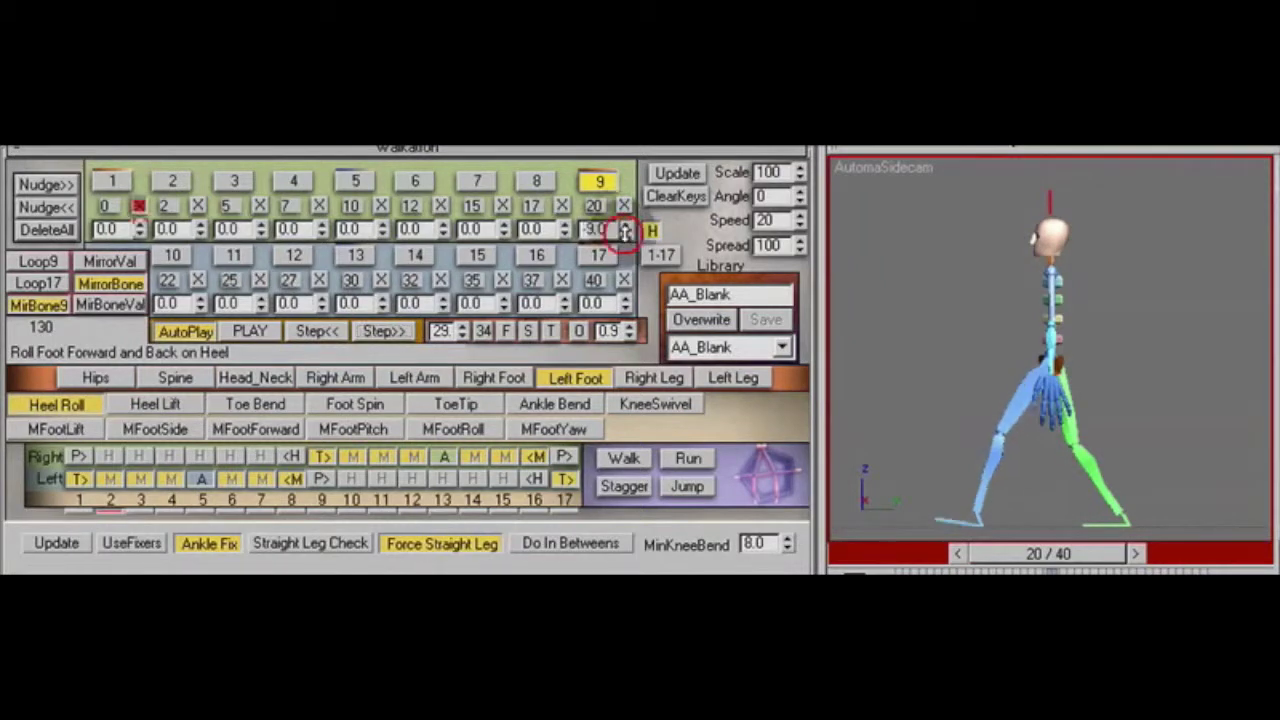
{"action": "left_click_drag", "start_coordinate": [625, 257], "coordinate": [625, 258]}
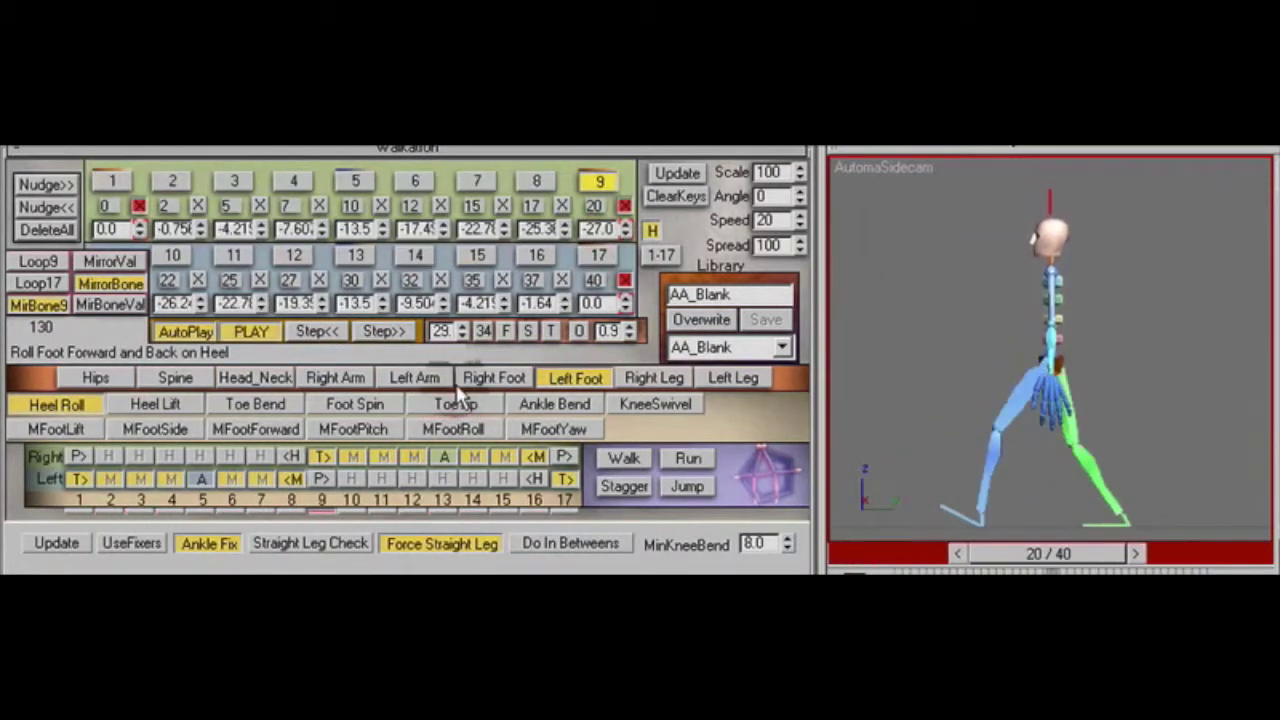
{"action": "right_click", "coordinate": [202, 304]}
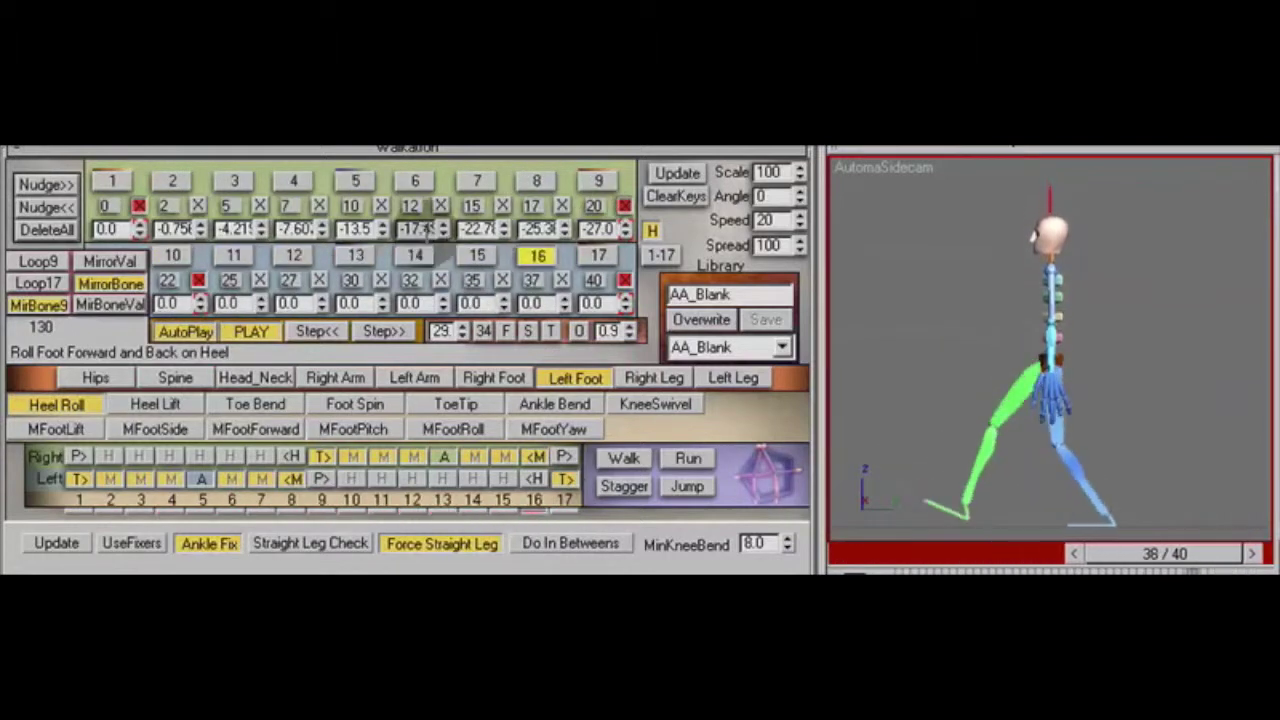
{"action": "right_click", "coordinate": [382, 230]}
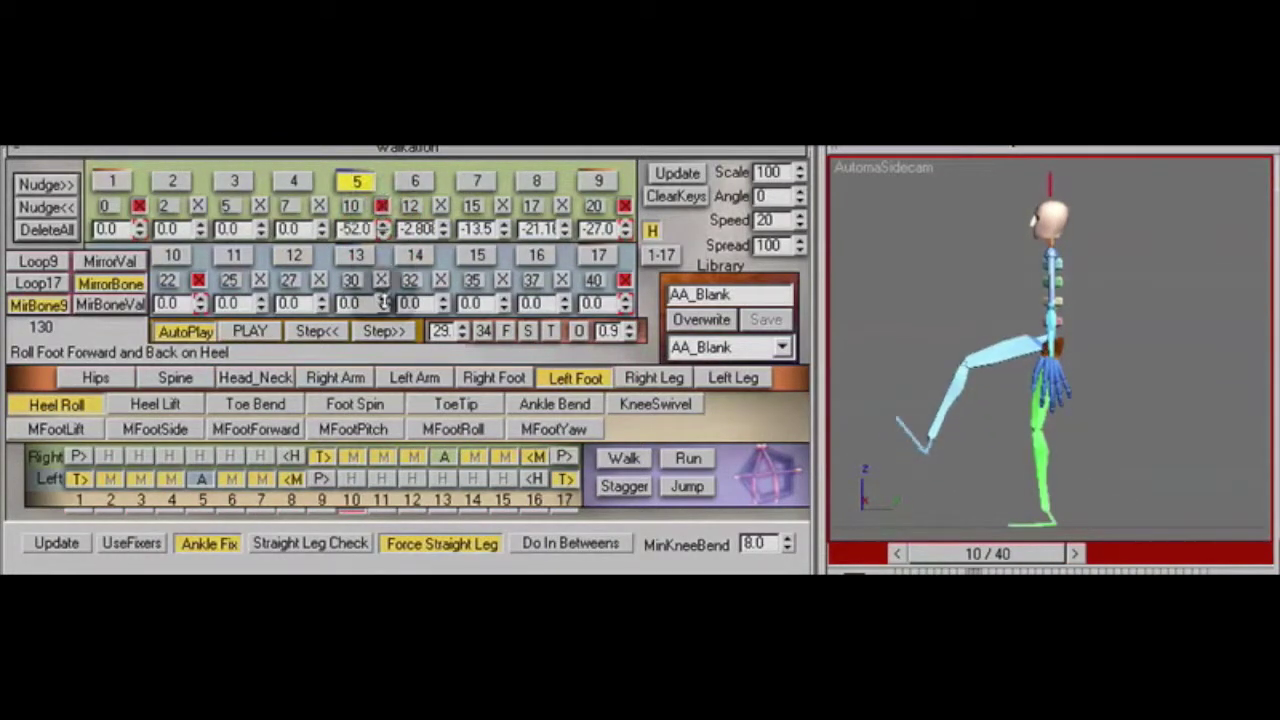
{"action": "left_click_drag", "start_coordinate": [385, 301], "coordinate": [385, 307]}
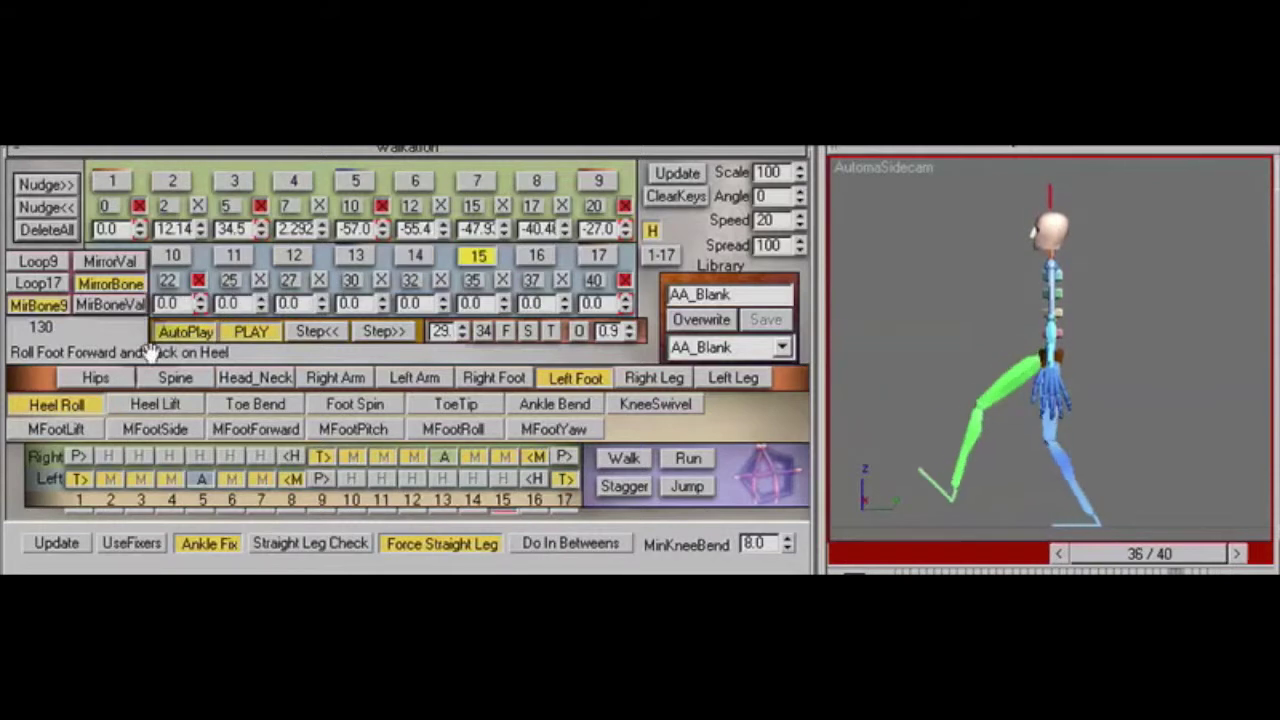
Key the left foot's Heel Lift at 45 on pose 1 and 0 on poses 5, 9 and 13
{"action": "left_click", "coordinate": [155, 404]}
{"action": "left_click", "coordinate": [199, 228]}
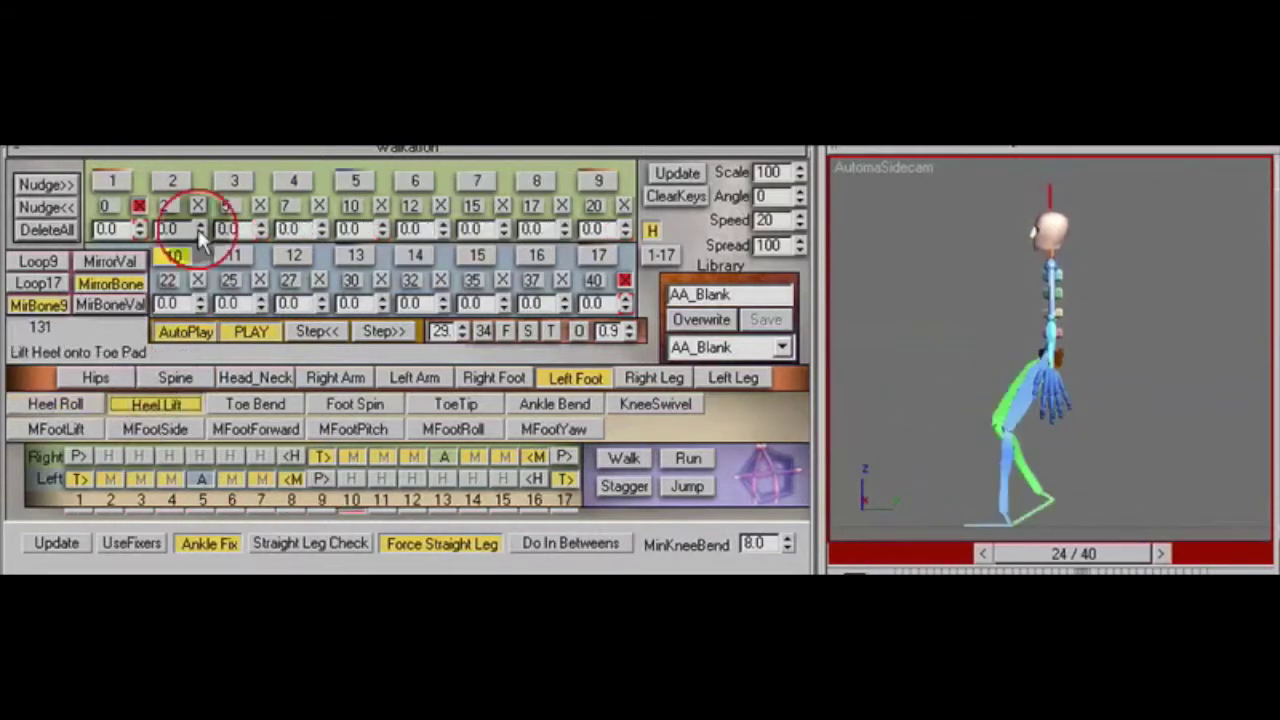
{"action": "left_click", "coordinate": [117, 182]}
{"action": "left_click", "coordinate": [1135, 445]}
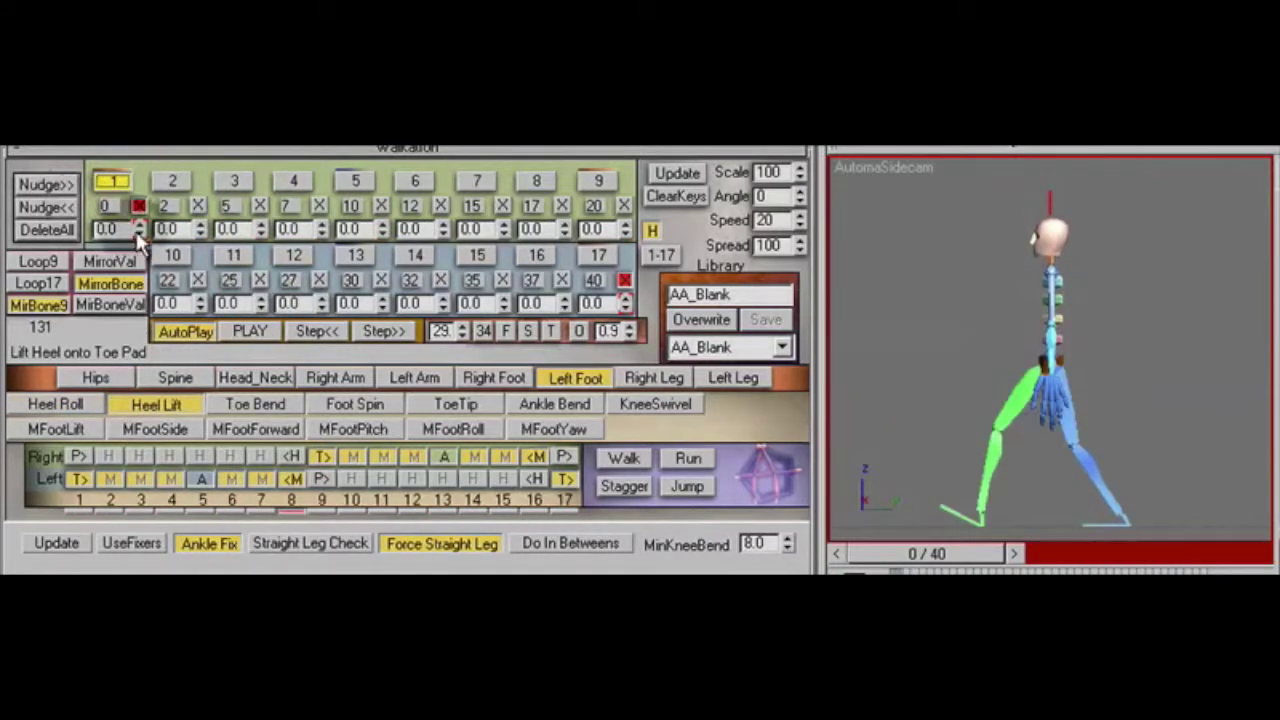
{"action": "left_click_drag", "start_coordinate": [140, 170], "coordinate": [141, 168]}
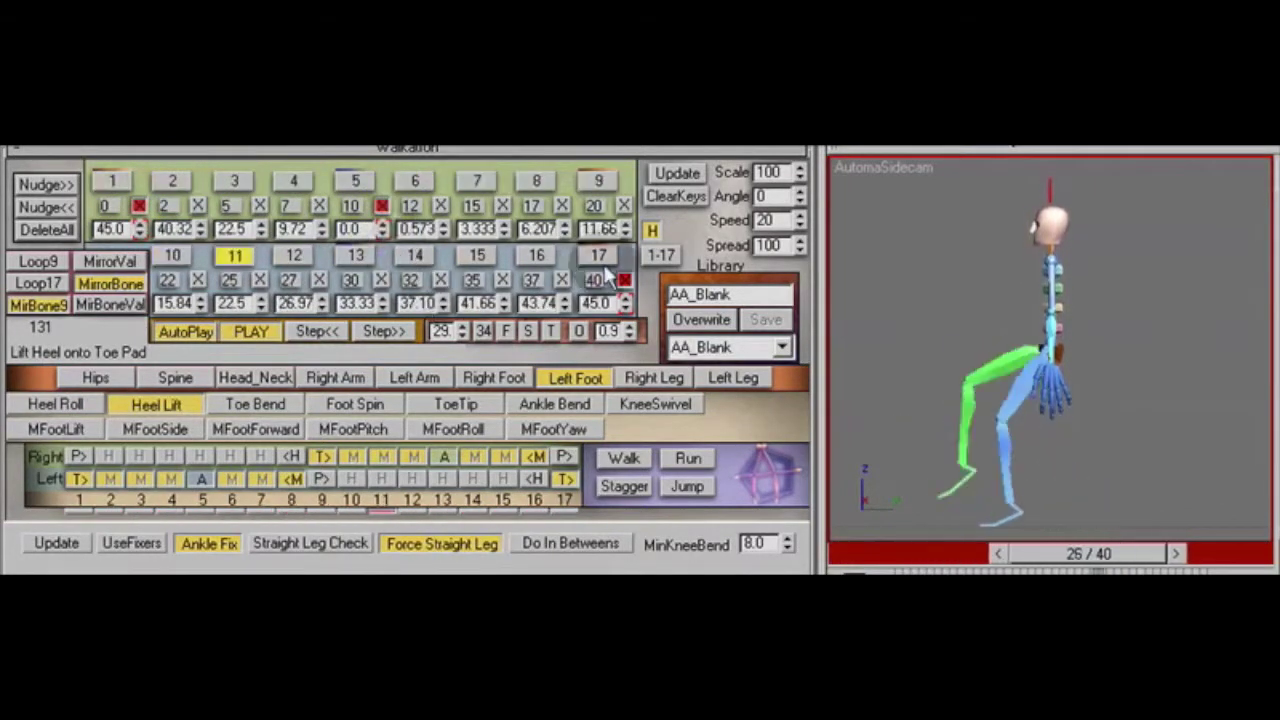
{"action": "right_click", "coordinate": [626, 230]}
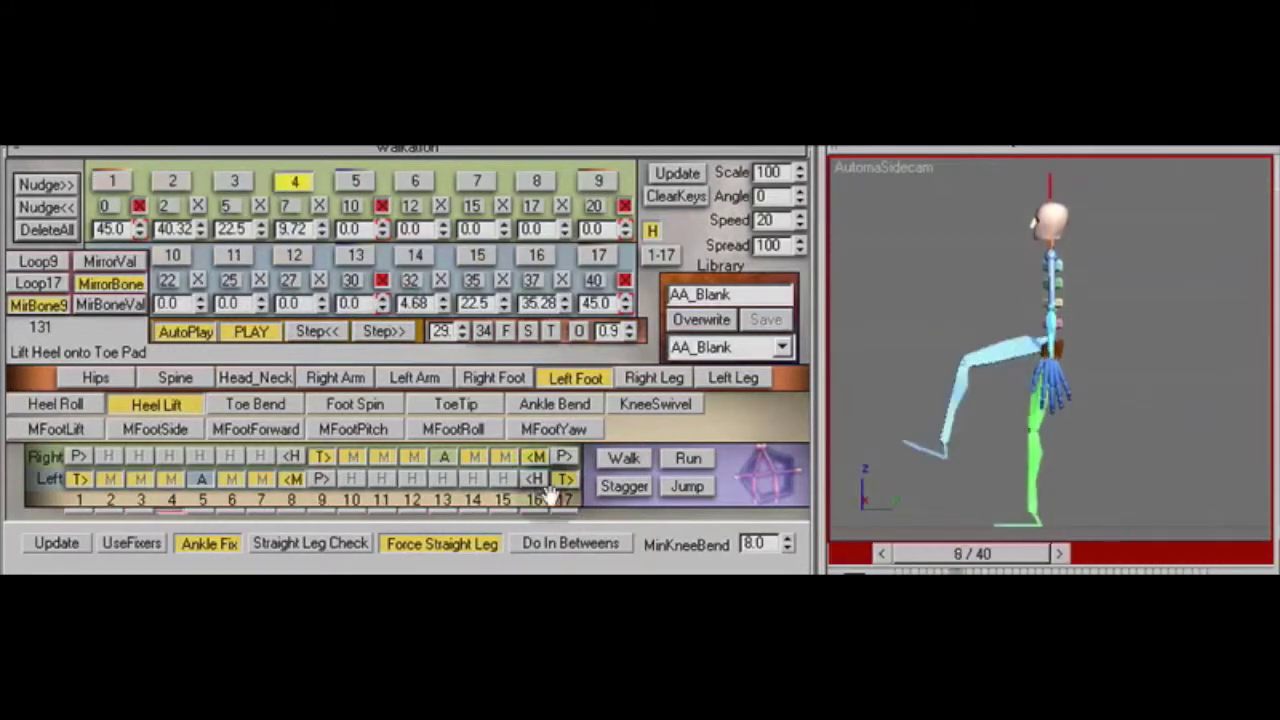
{"action": "left_click", "coordinate": [105, 286]}
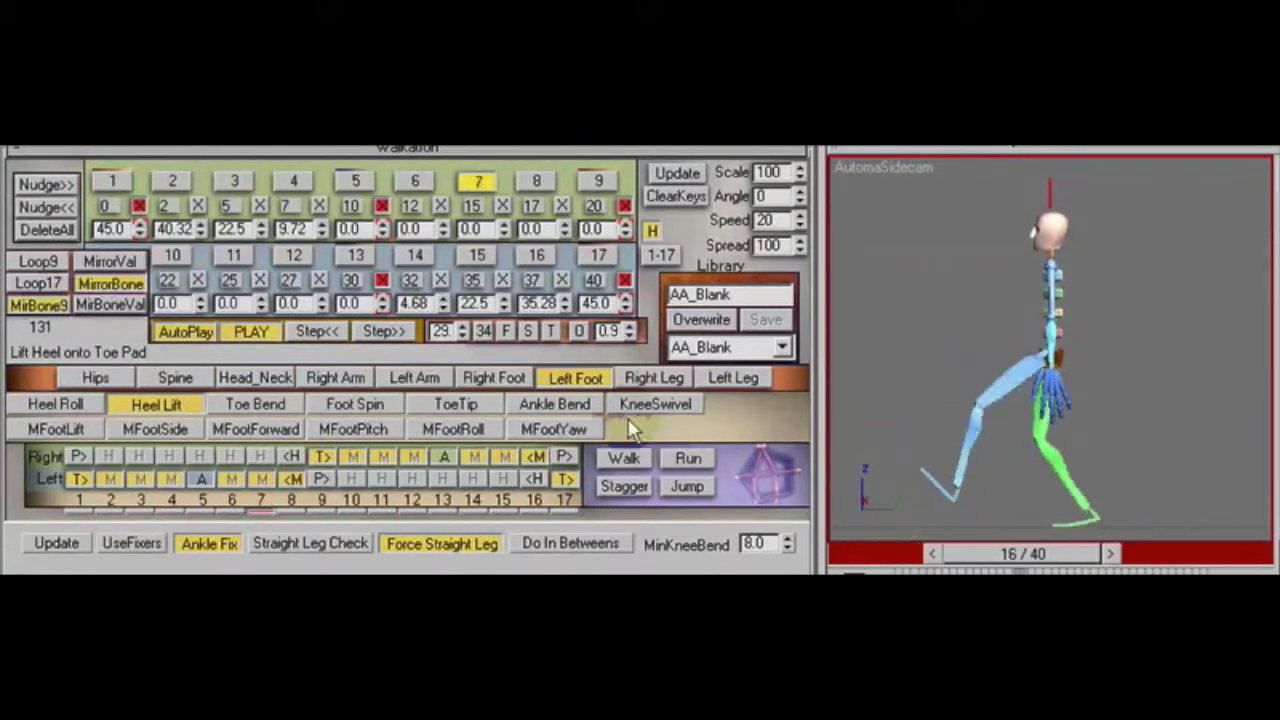
Review the right foot's Heel Lift, Toe Bend and Heel Roll keys, and turn off MirrorBone and MirBone9
{"action": "left_click", "coordinate": [512, 379]}
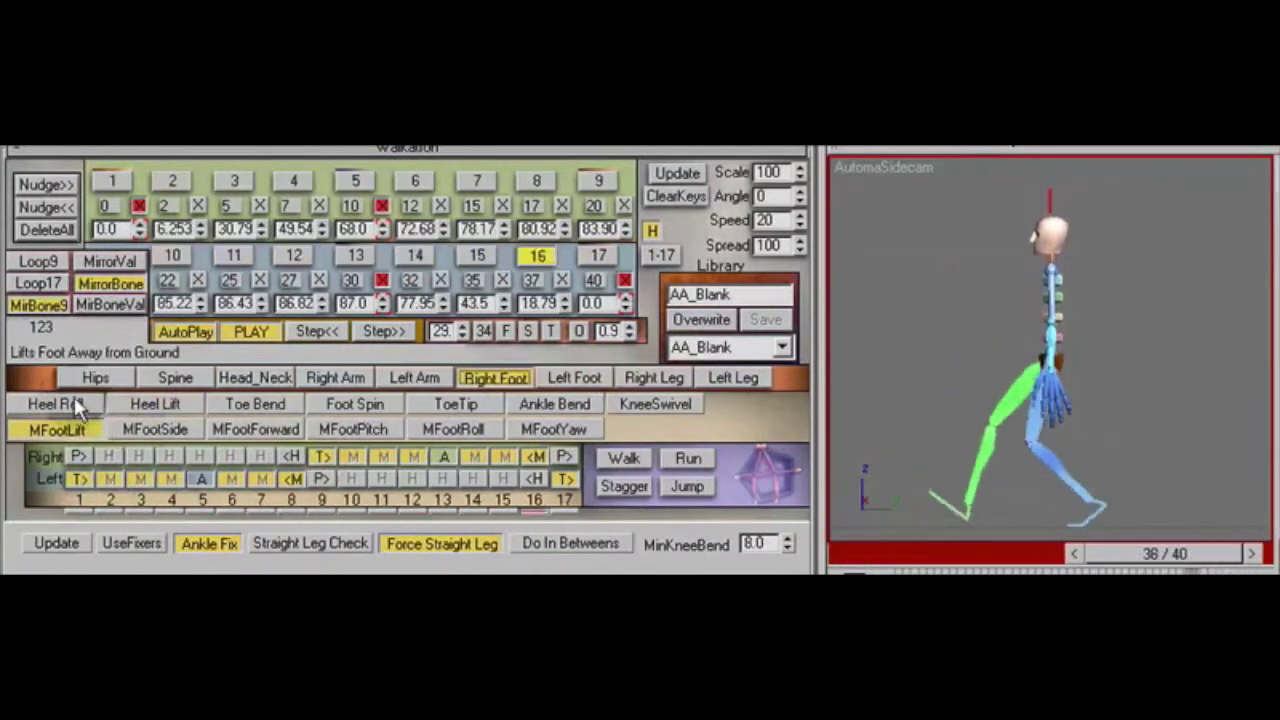
{"action": "left_click", "coordinate": [55, 403]}
{"action": "left_click", "coordinate": [157, 403]}
{"action": "left_click", "coordinate": [252, 403]}
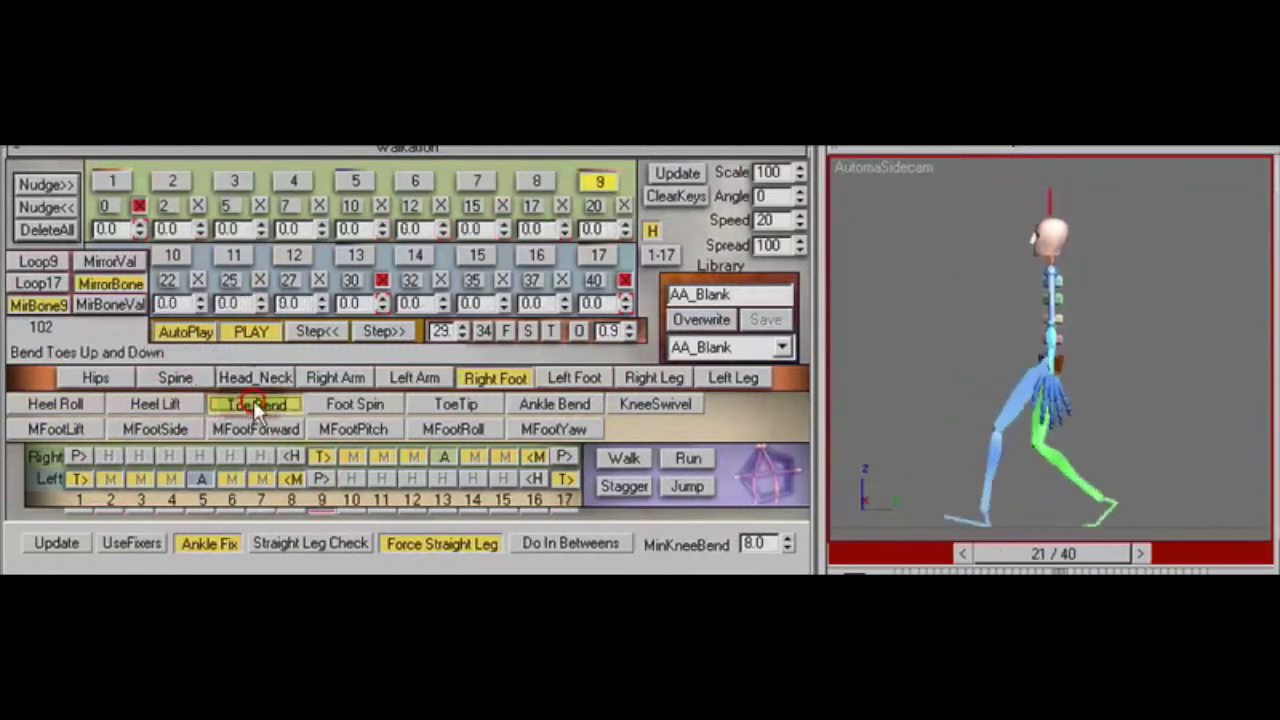
{"action": "left_click", "coordinate": [180, 403]}
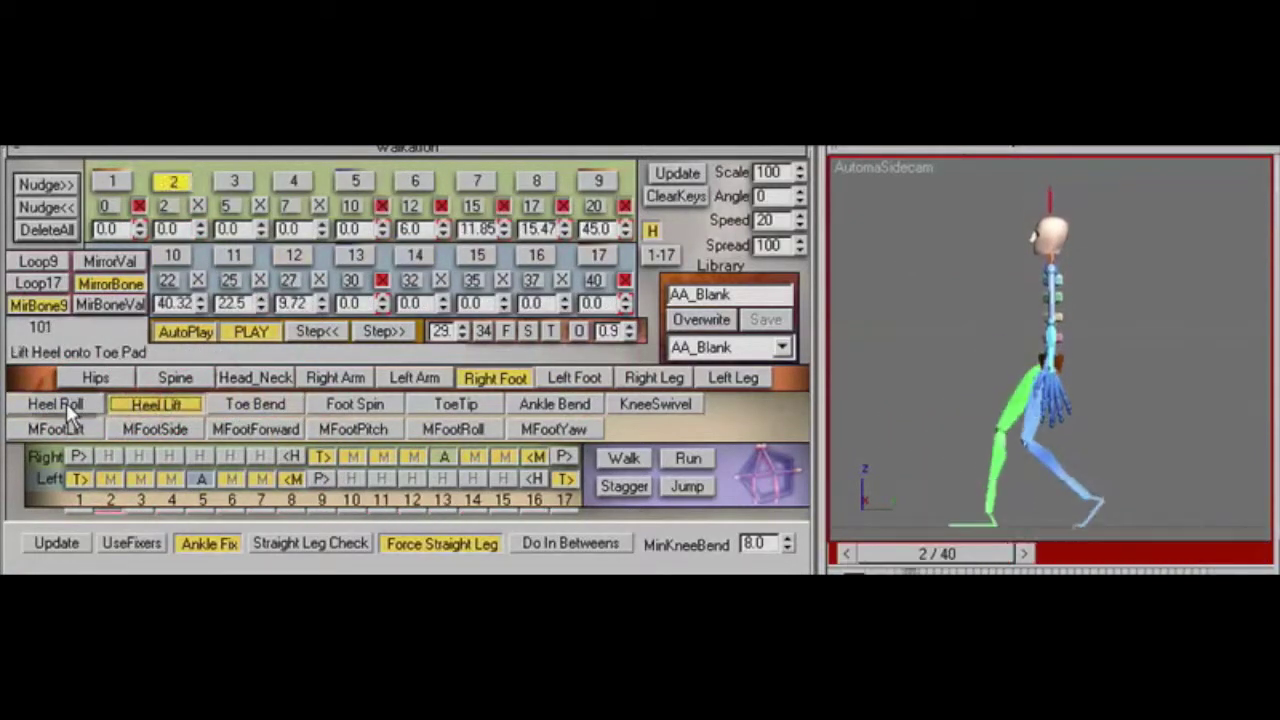
{"action": "left_click", "coordinate": [66, 402]}
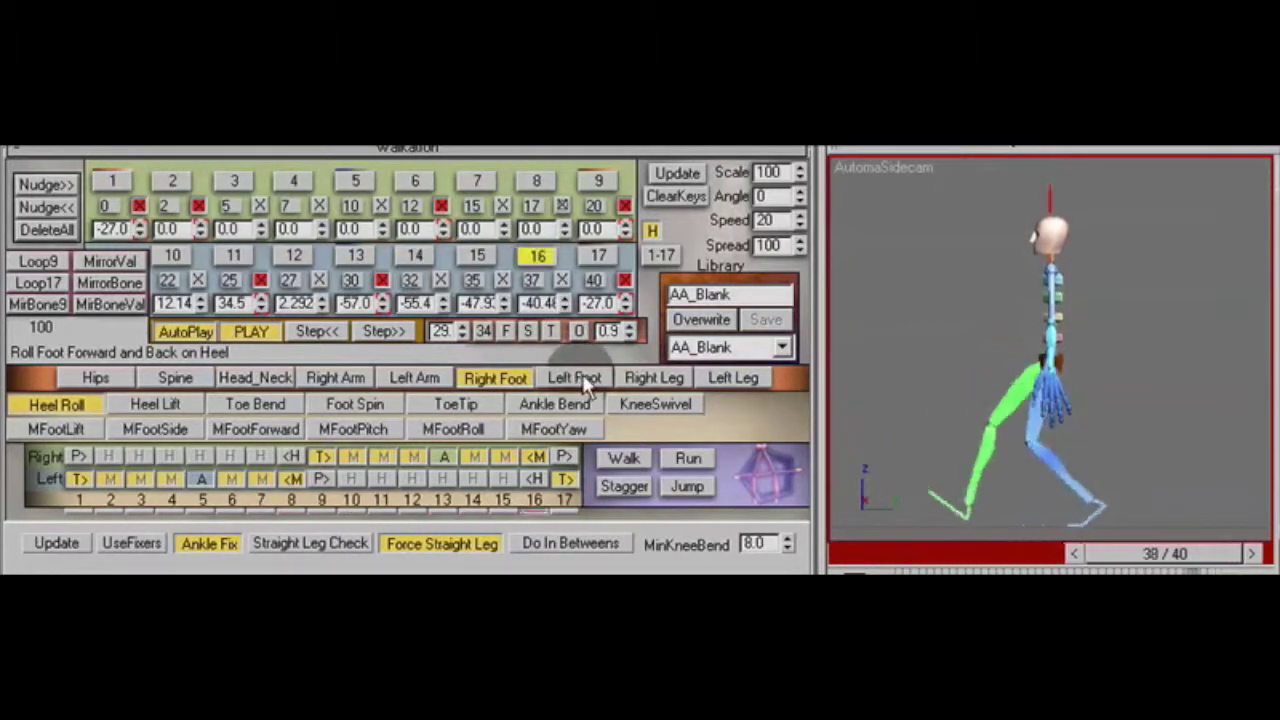
Examine the left leg's IK Blend and FK Blend weights across the walk poses
{"action": "left_click", "coordinate": [712, 383]}
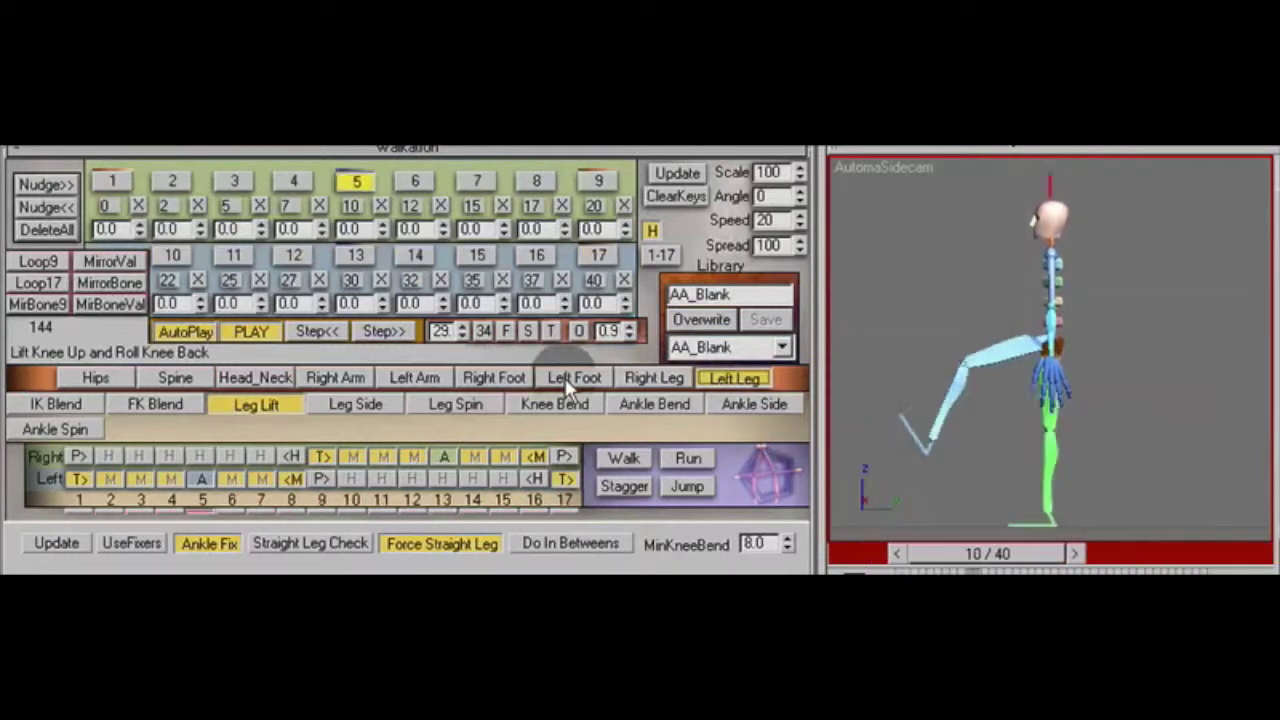
{"action": "left_click", "coordinate": [55, 404]}
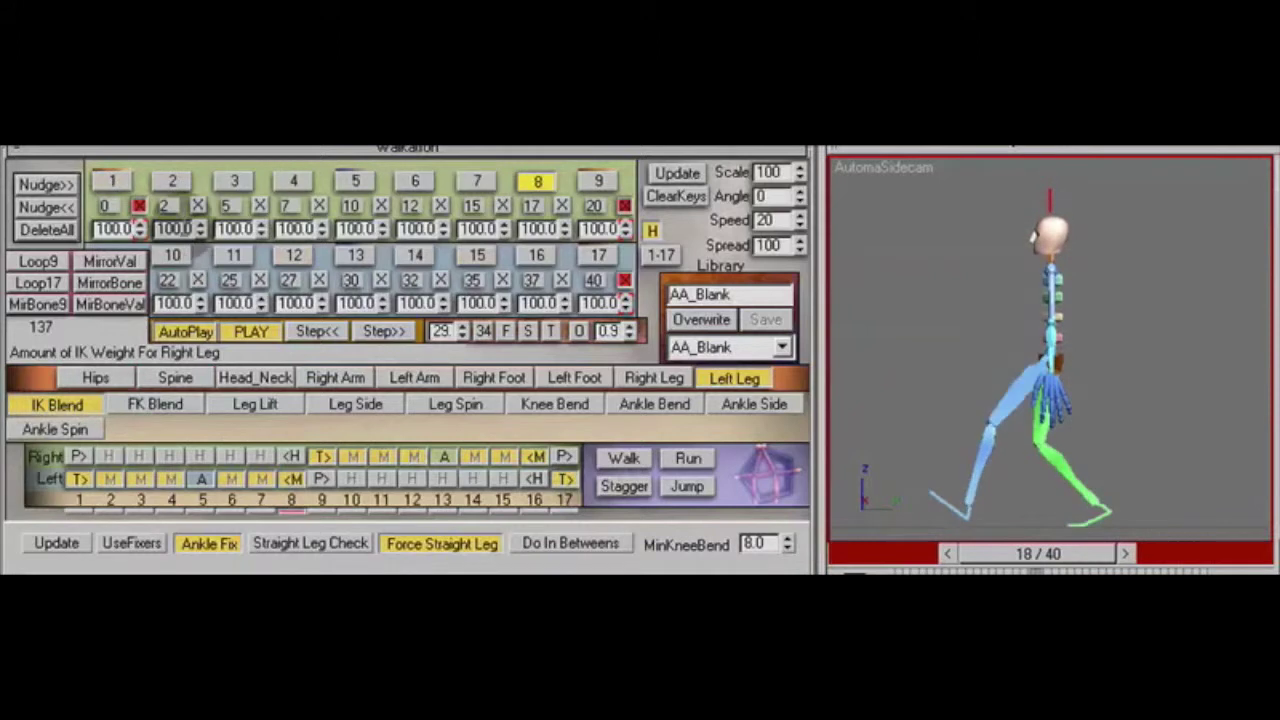
{"action": "left_click", "coordinate": [155, 404]}
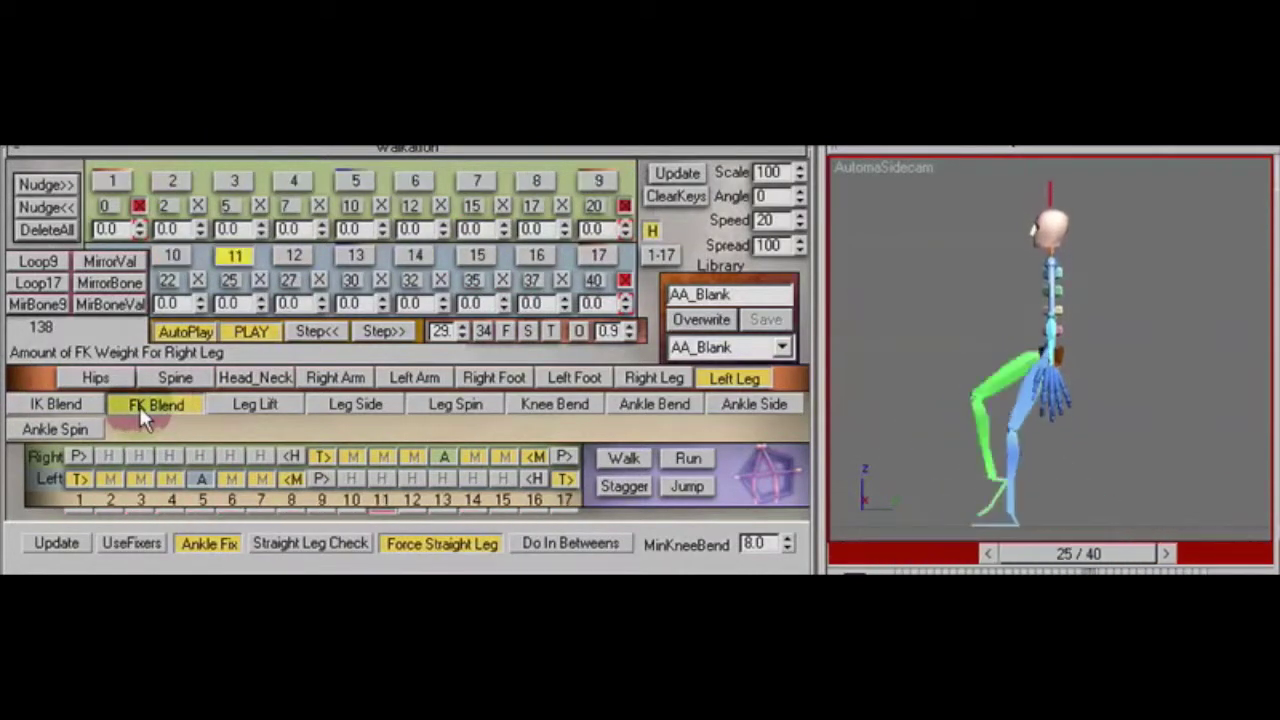
Key the left leg's FK Blend at 100 and IK Blend at 0 on poses 2 and 8, with 0 and 100 respectively on poses 1 and 9
{"action": "left_click_drag", "start_coordinate": [200, 232], "coordinate": [203, 155]}
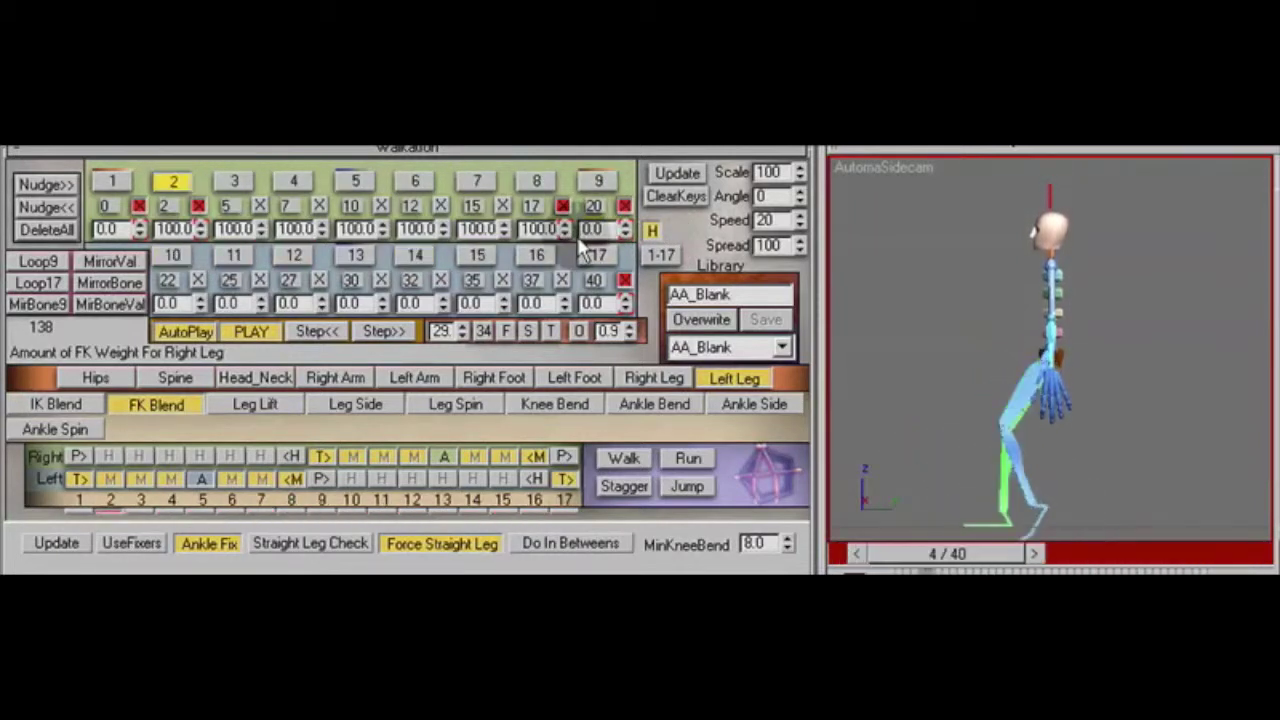
{"action": "left_click", "coordinate": [72, 404]}
{"action": "left_click", "coordinate": [118, 305]}
{"action": "right_click", "coordinate": [202, 229]}
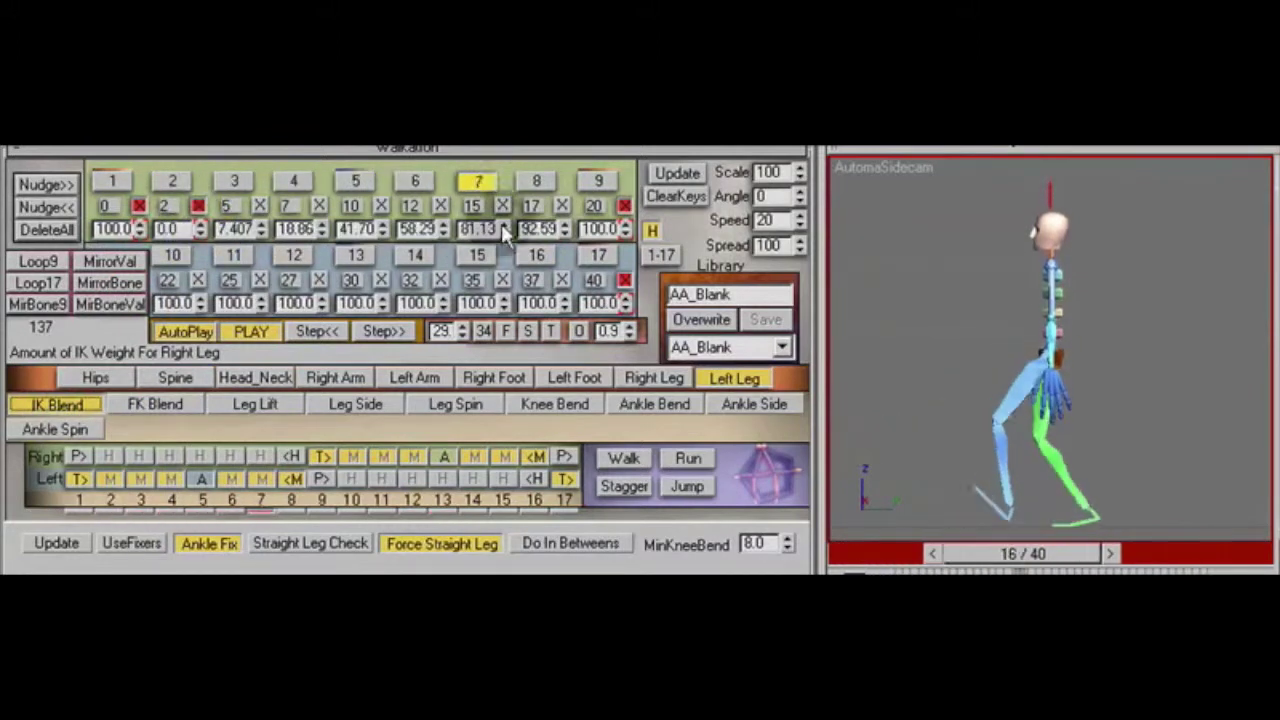
{"action": "right_click", "coordinate": [563, 229]}
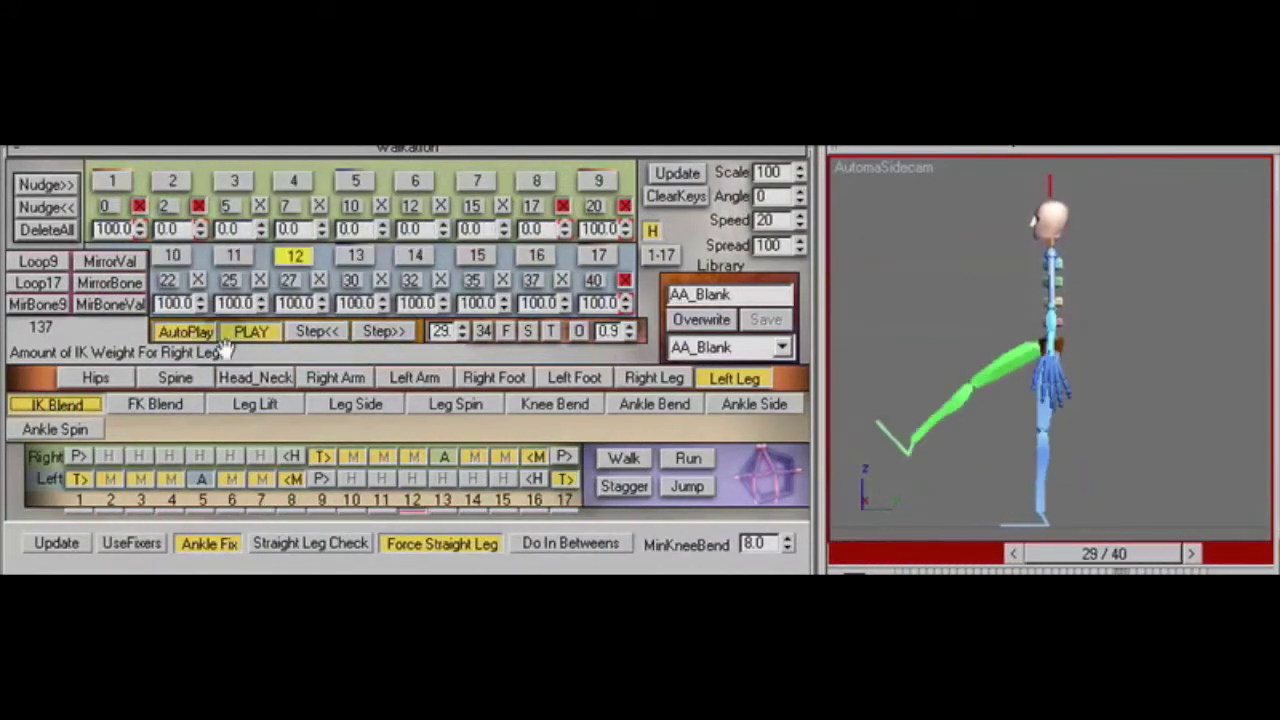
Step through the walk poses one by one to examine how the left leg blends between IK and FK
{"action": "left_click", "coordinate": [389, 330]}
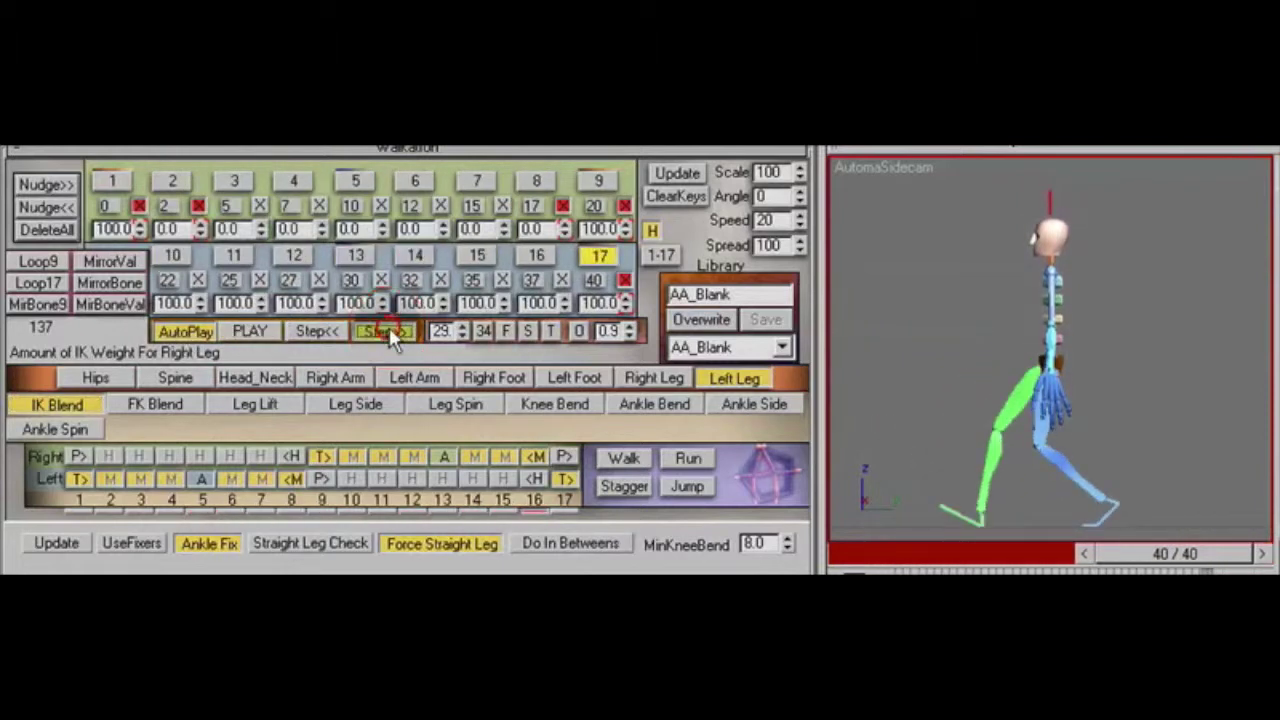
{"action": "left_click", "coordinate": [389, 332]}
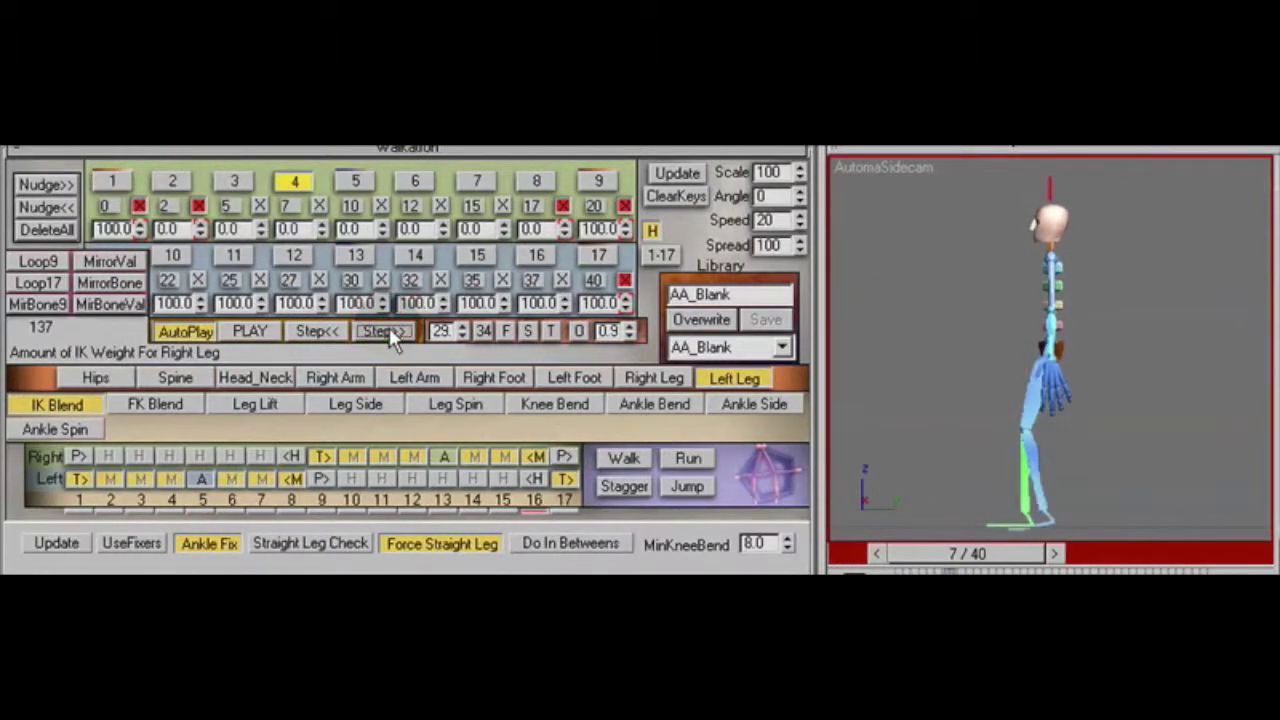
{"action": "left_click", "coordinate": [389, 332]}
{"action": "left_click", "coordinate": [389, 332]}
{"action": "left_click", "coordinate": [389, 332]}
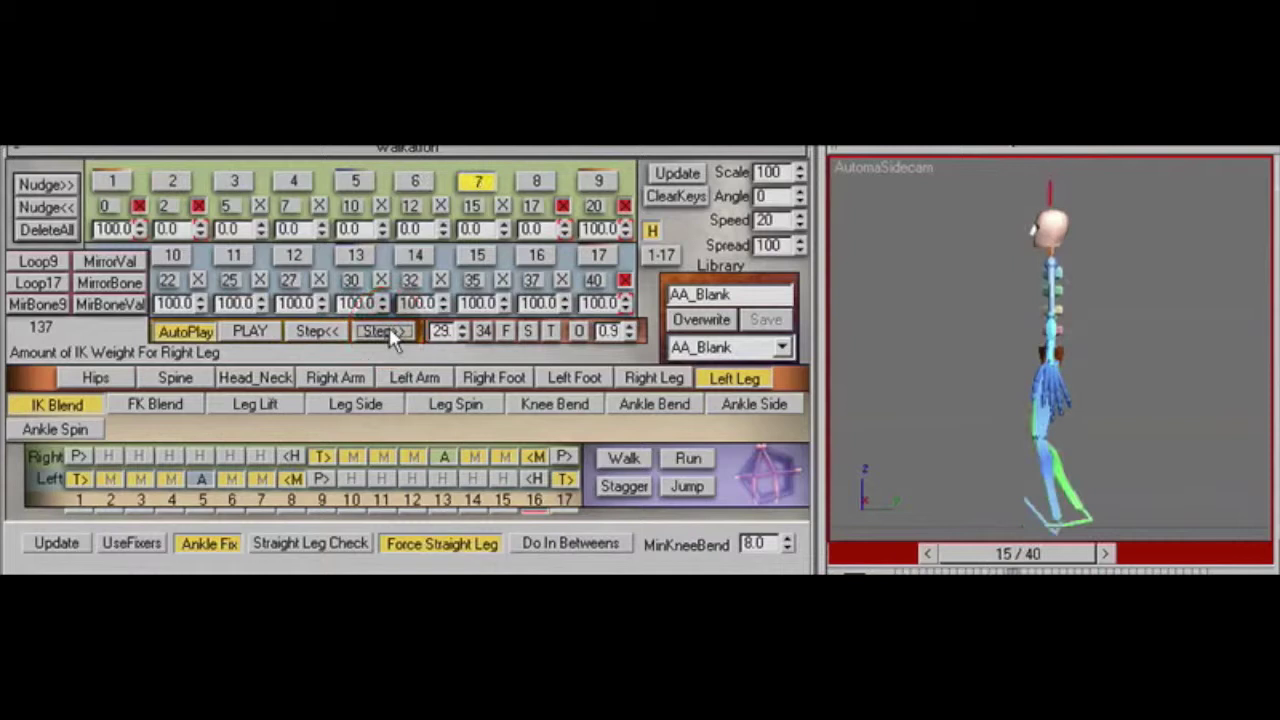
{"action": "left_click", "coordinate": [389, 330]}
{"action": "left_click", "coordinate": [389, 330]}
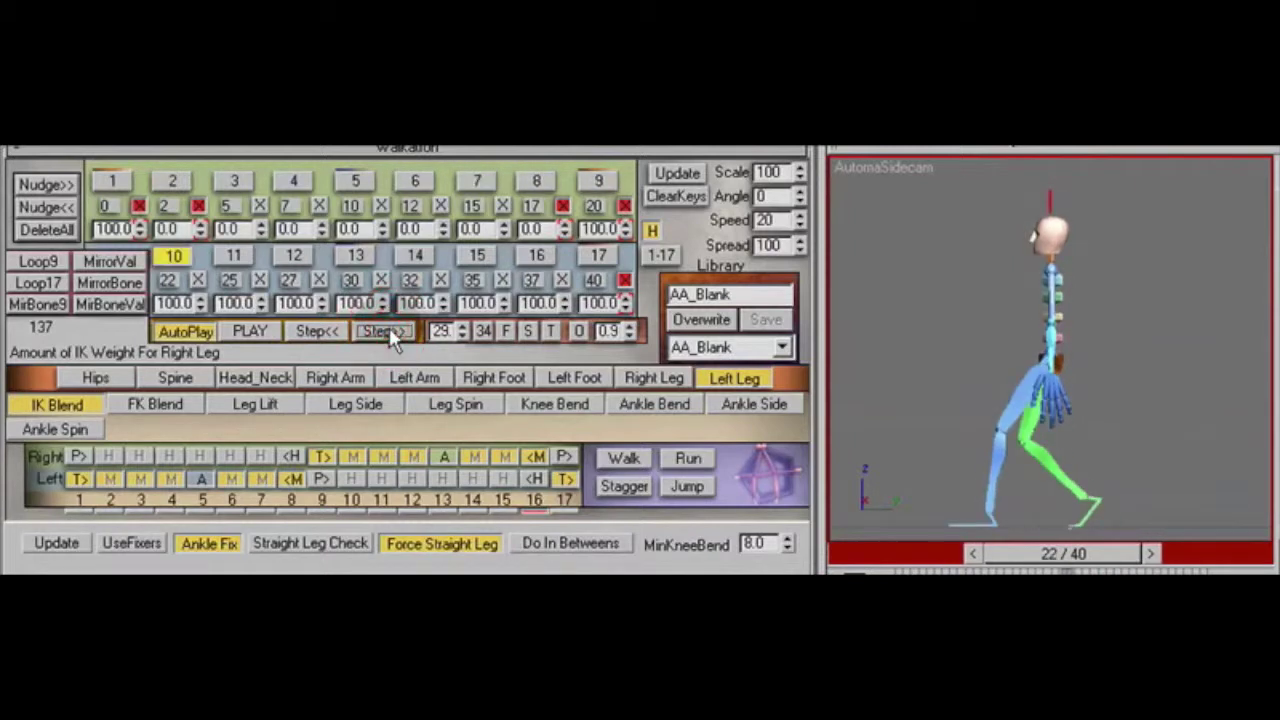
{"action": "left_click", "coordinate": [335, 333]}
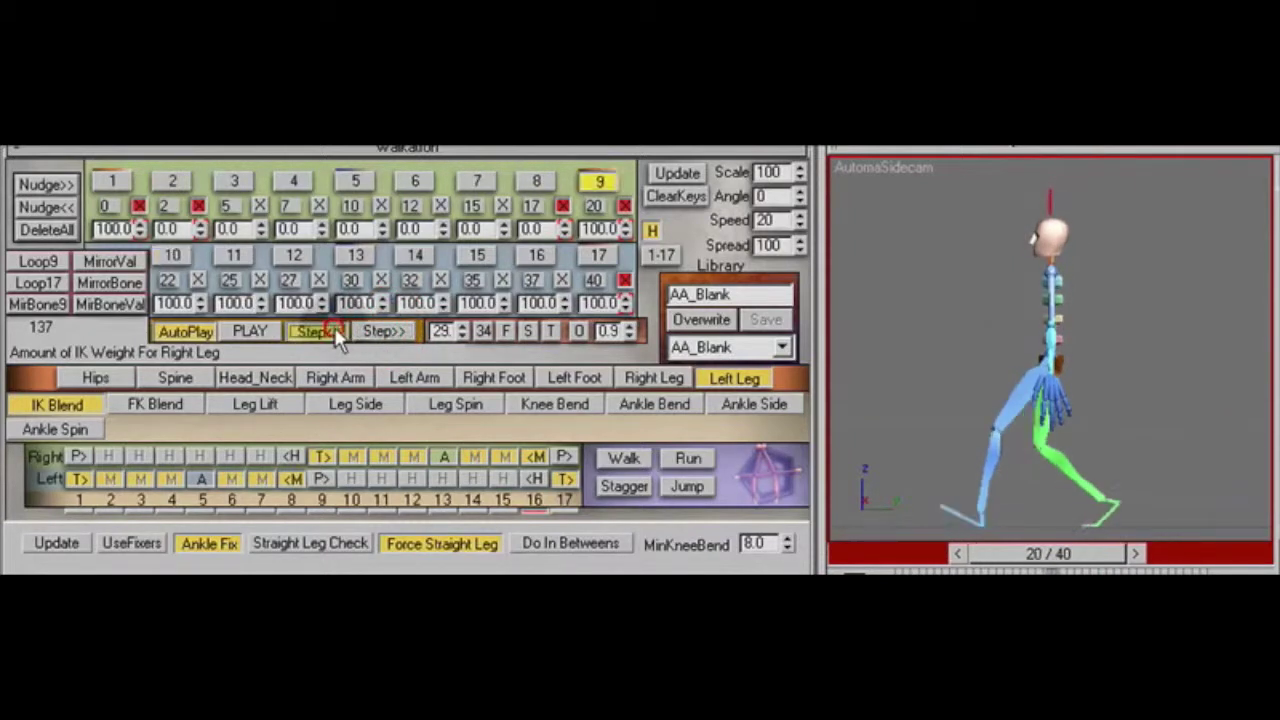
Key the left leg's Leg Lift at -21 on pose 2, comparing the leg's position with pose 1
{"action": "left_click", "coordinate": [255, 405]}
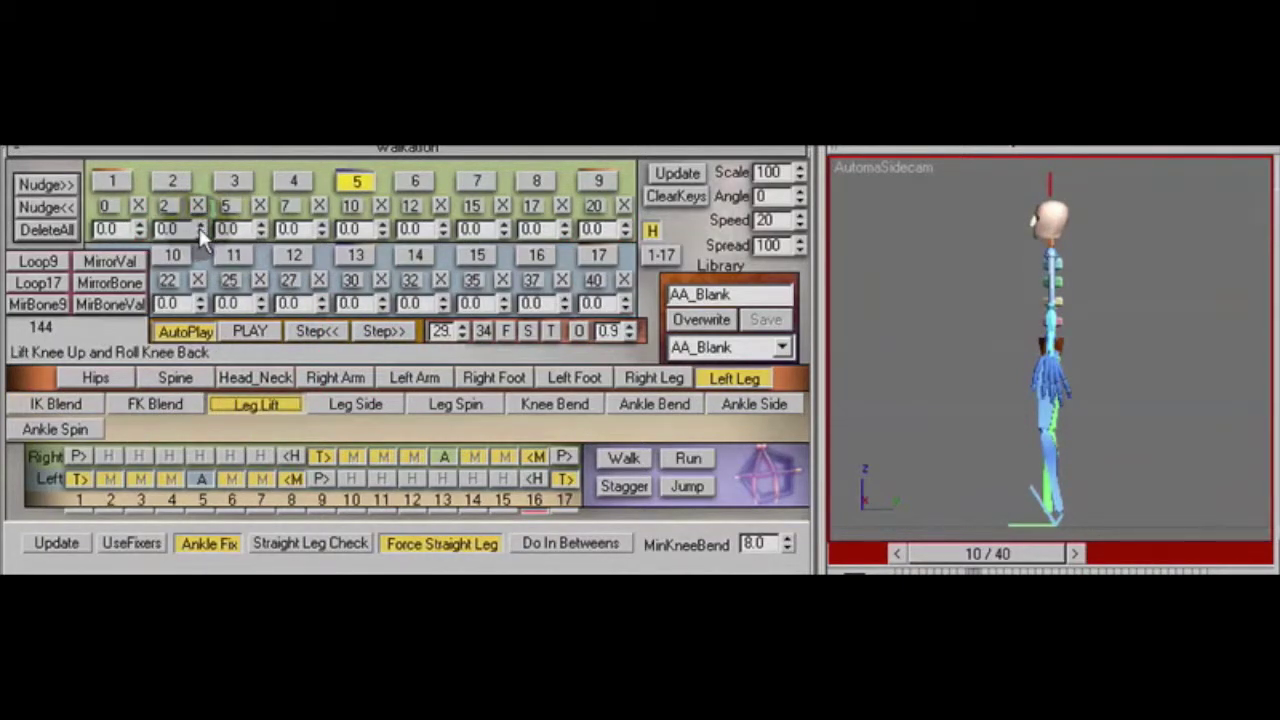
{"action": "left_click", "coordinate": [173, 185]}
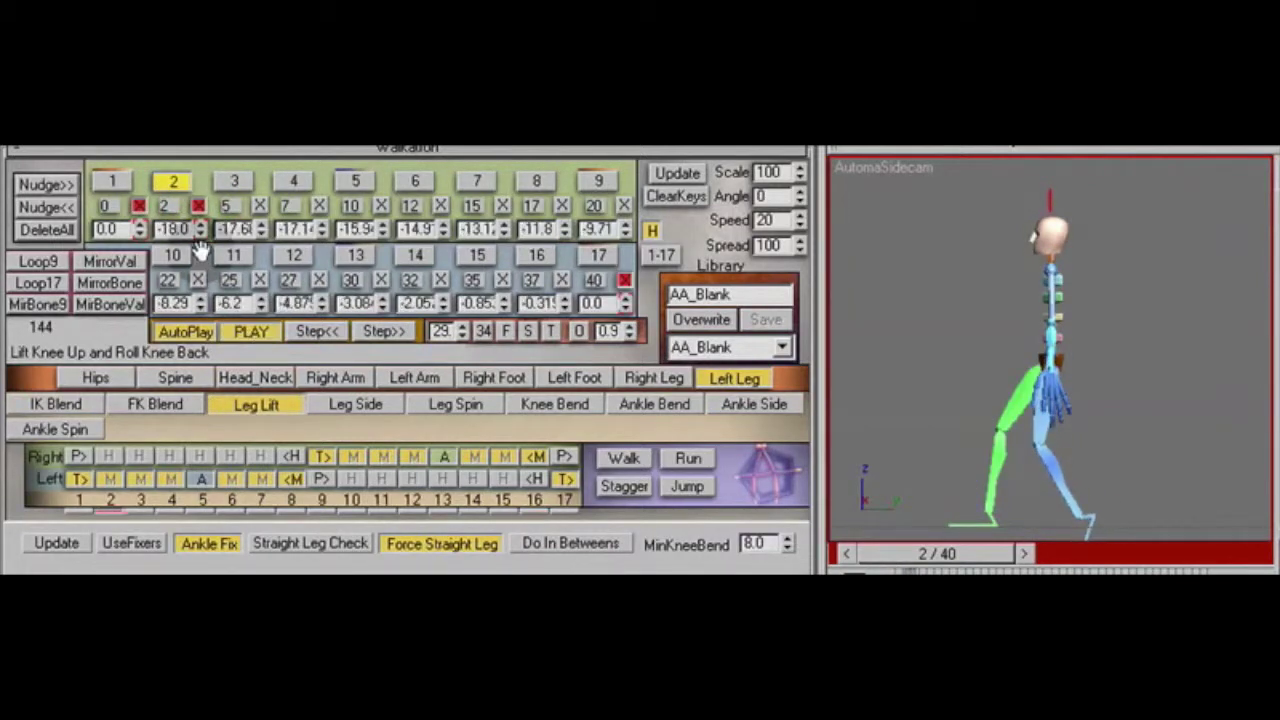
{"action": "left_click", "coordinate": [112, 183]}
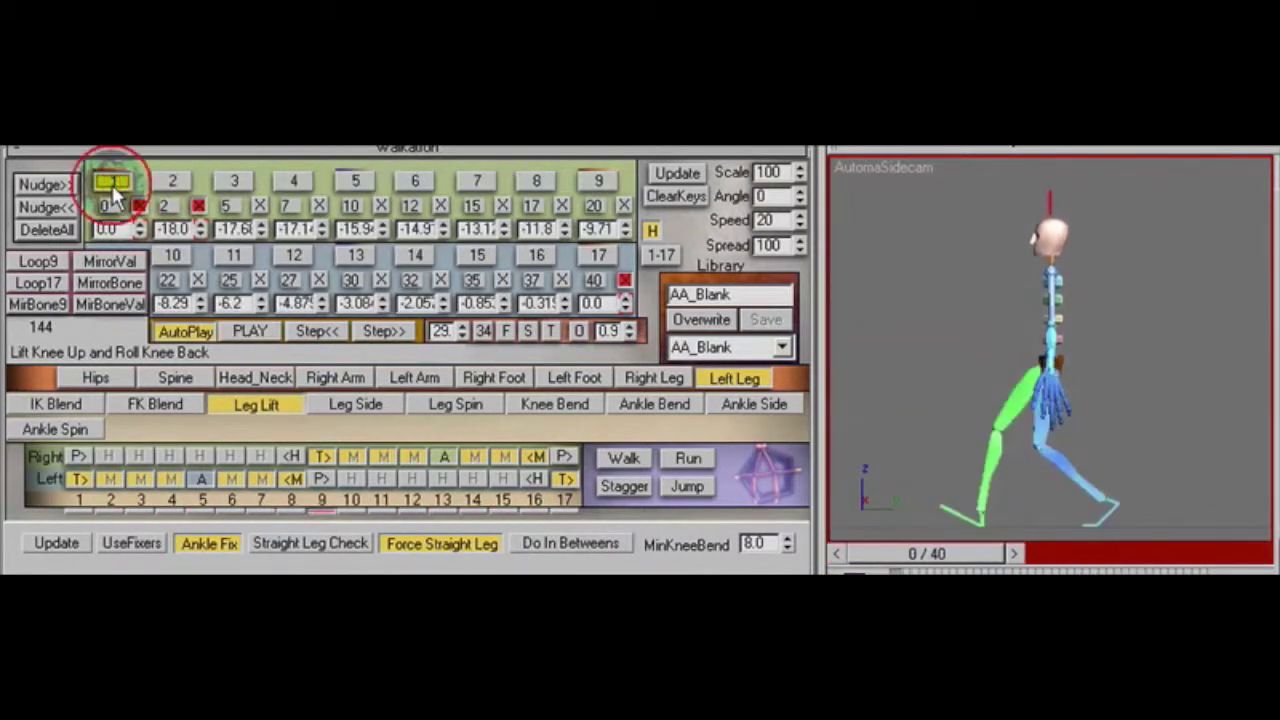
{"action": "left_click", "coordinate": [203, 214]}
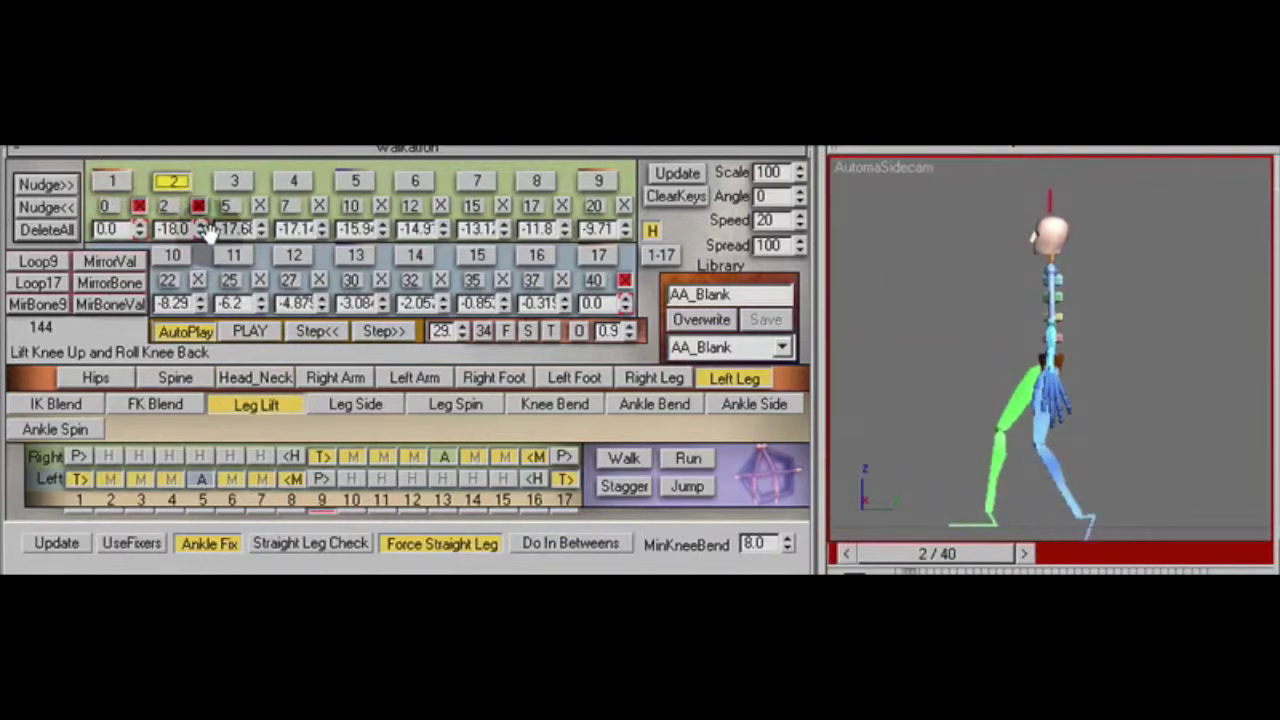
{"action": "left_click_drag", "start_coordinate": [200, 226], "coordinate": [202, 233]}
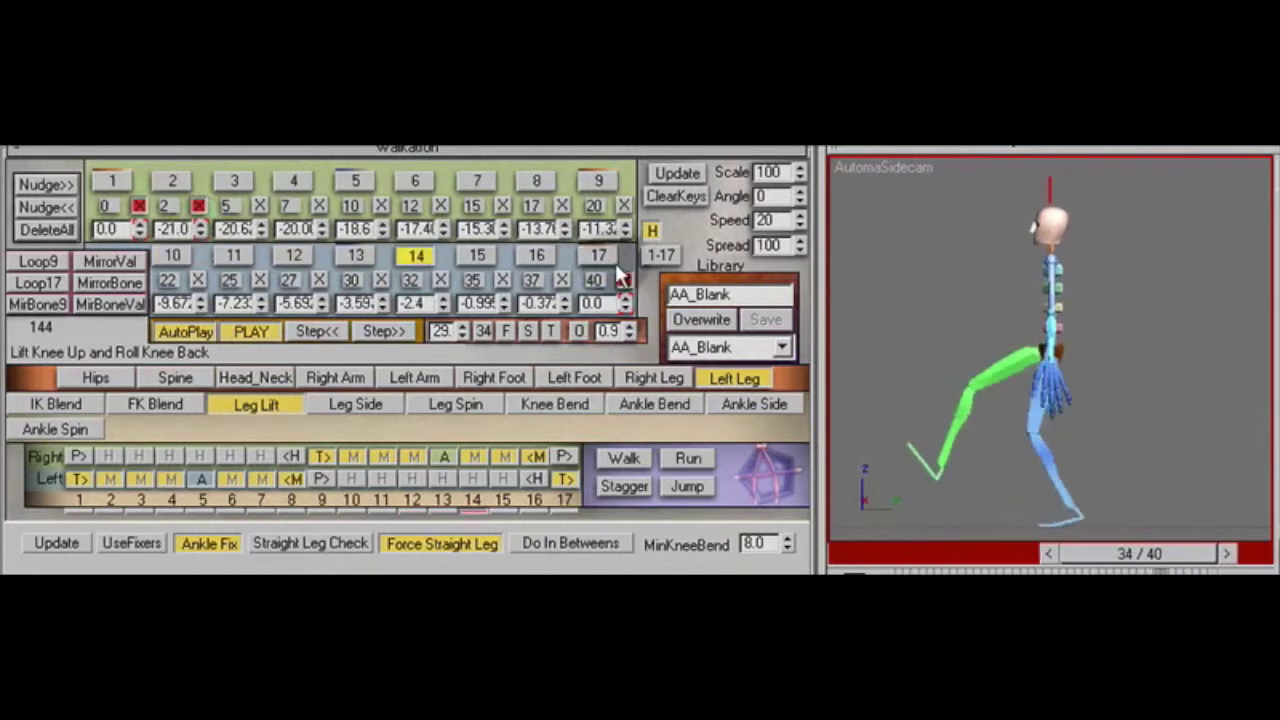
Key the left leg's Leg Lift at about 28.23 on pose 8 and about 96.07 on pose 5
{"action": "left_click", "coordinate": [562, 205]}
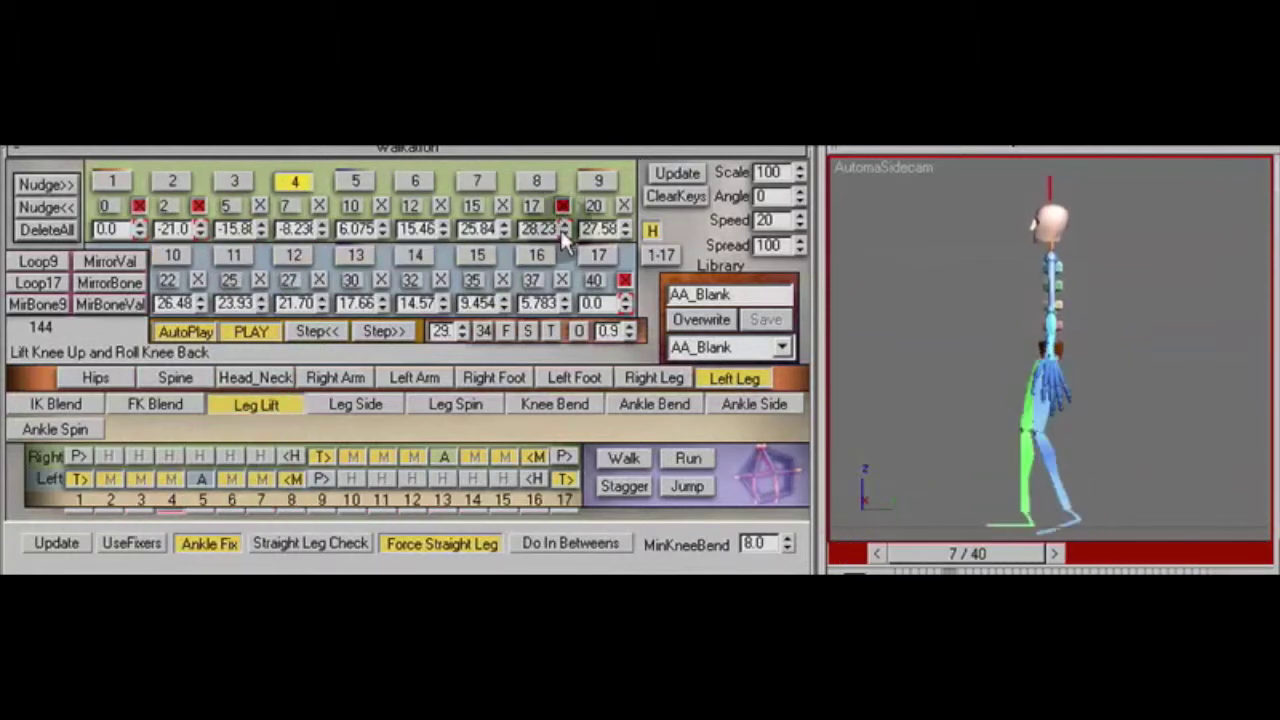
{"action": "left_click_drag", "start_coordinate": [567, 240], "coordinate": [565, 210]}
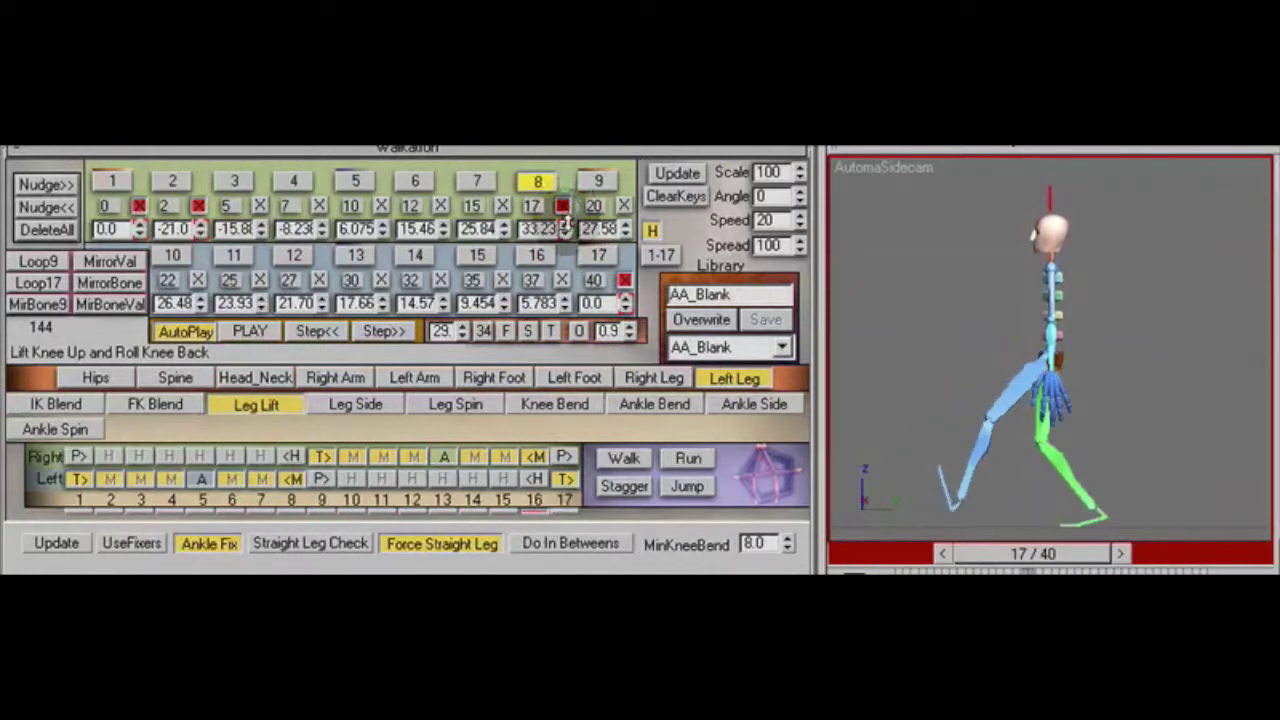
{"action": "left_click_drag", "start_coordinate": [382, 228], "coordinate": [386, 236]}
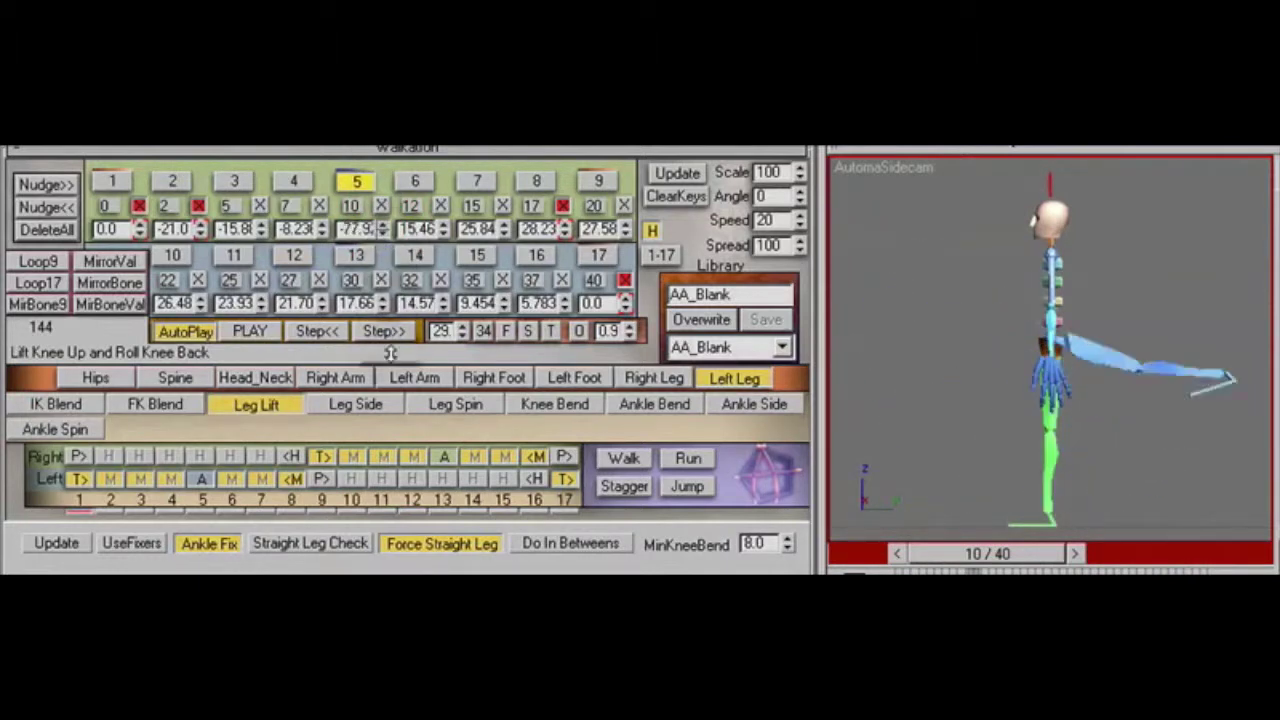
{"action": "left_click_drag", "start_coordinate": [382, 130], "coordinate": [382, 228]}
{"action": "left_click_drag", "start_coordinate": [382, 281], "coordinate": [383, 248]}
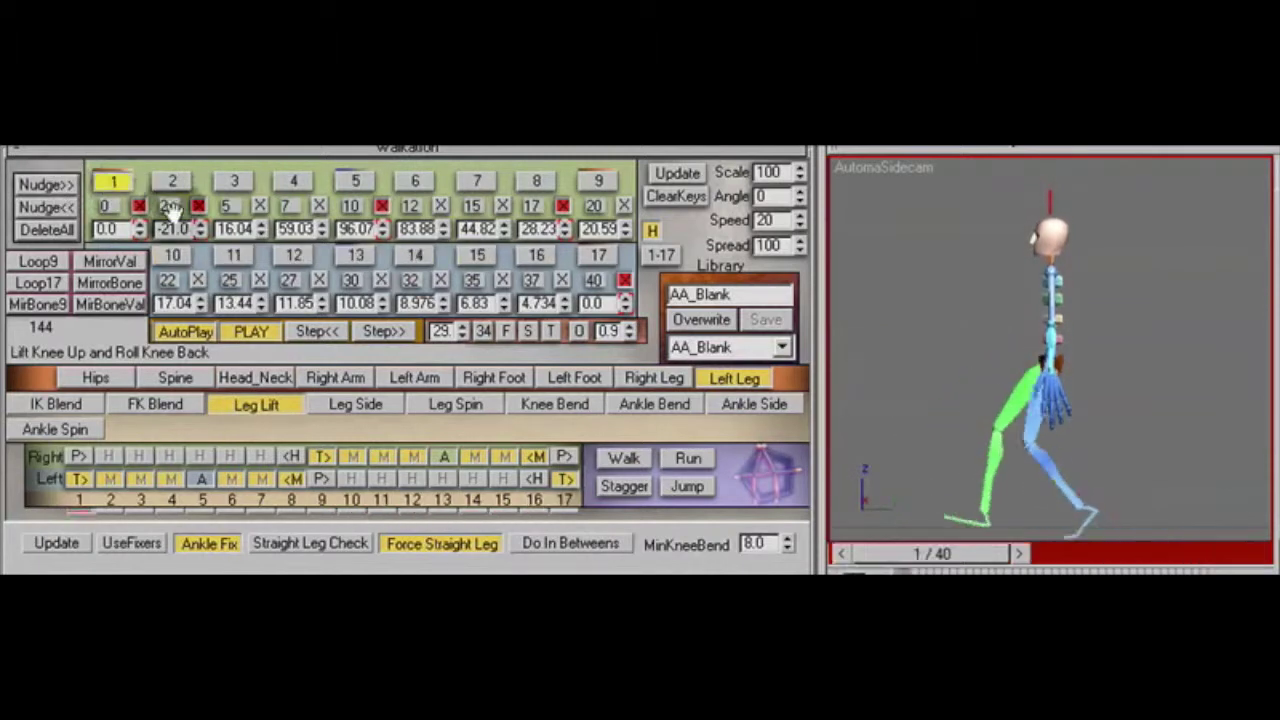
Adjust the left leg's Leg Lift on pose 2 to -14
{"action": "left_click", "coordinate": [197, 224]}
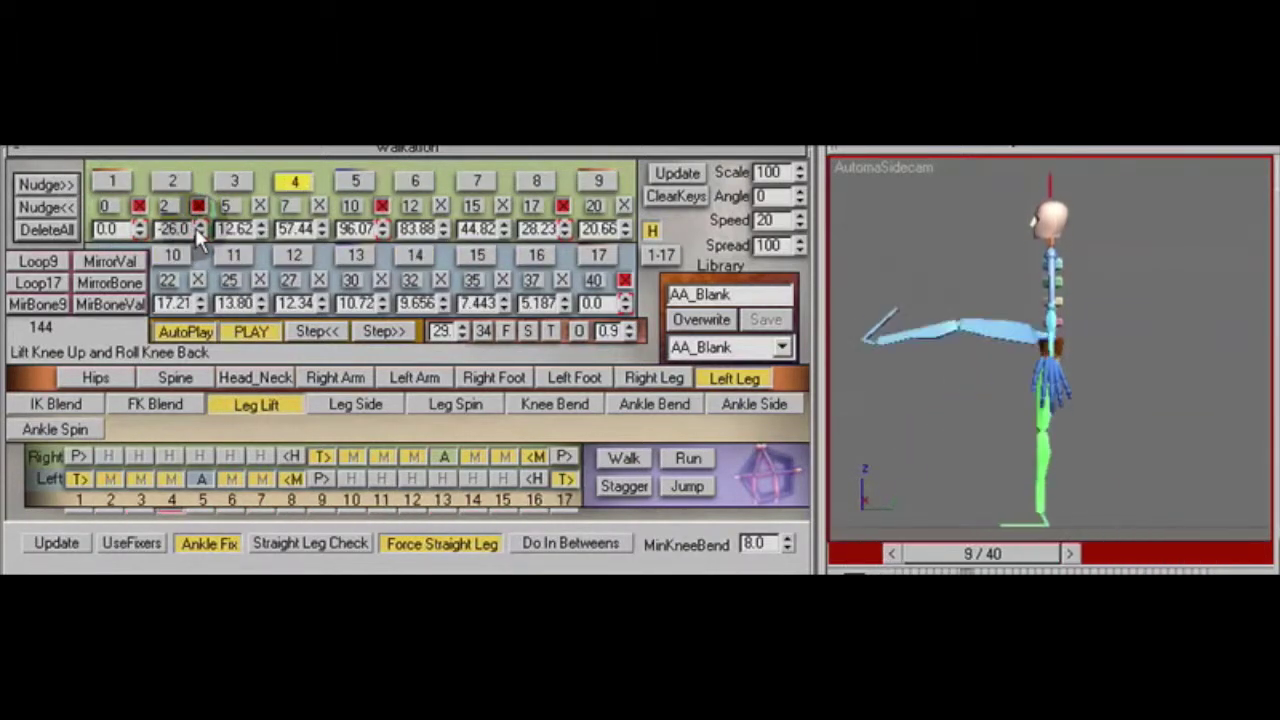
{"action": "left_click_drag", "start_coordinate": [199, 232], "coordinate": [199, 217]}
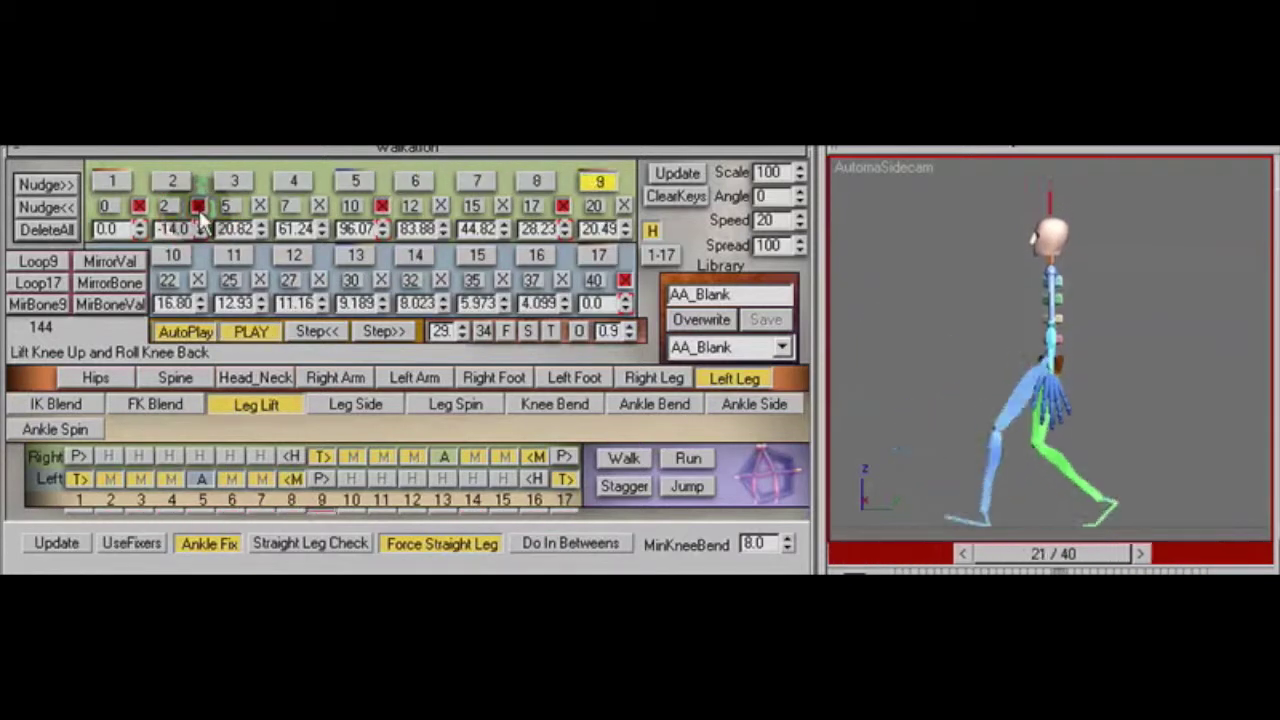